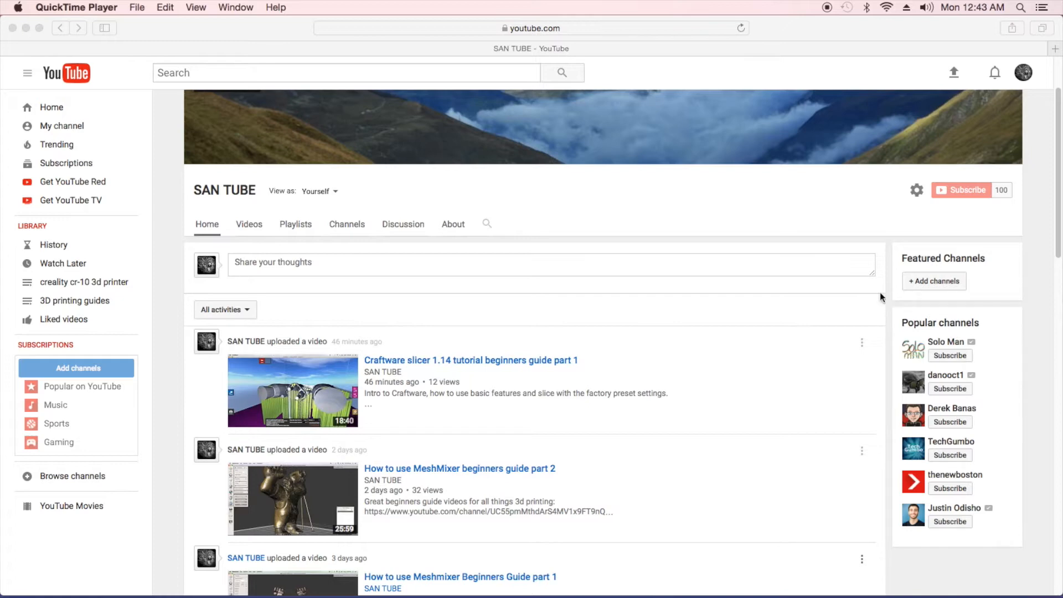
# Step: Switch from the YouTube channel page to CraftWare
pyautogui.scroll(-5, 832, 397)
pyautogui.scroll(2, 832, 398)
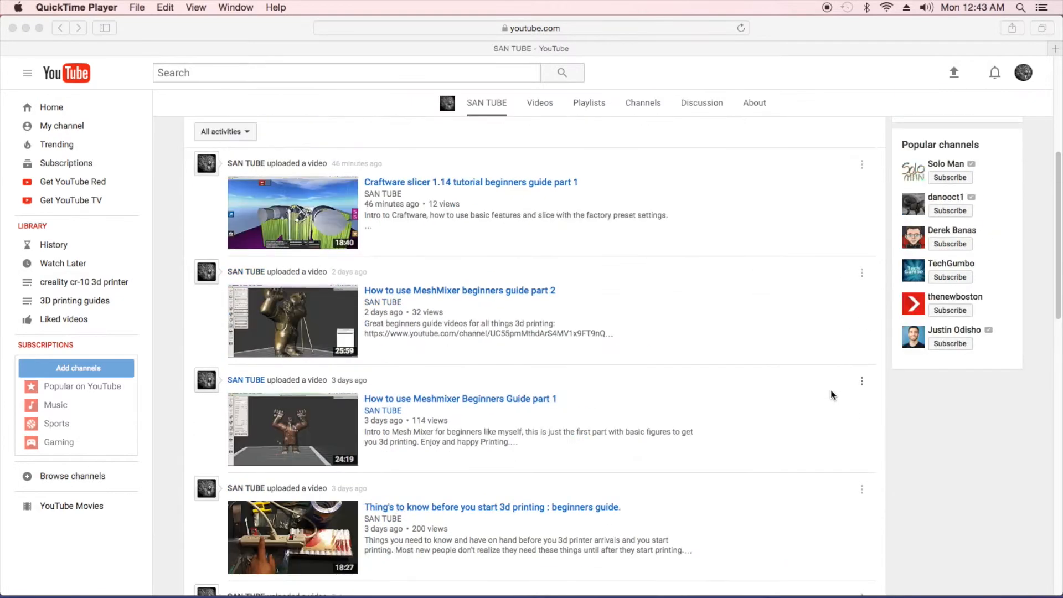
pyautogui.moveTo(593, 592)
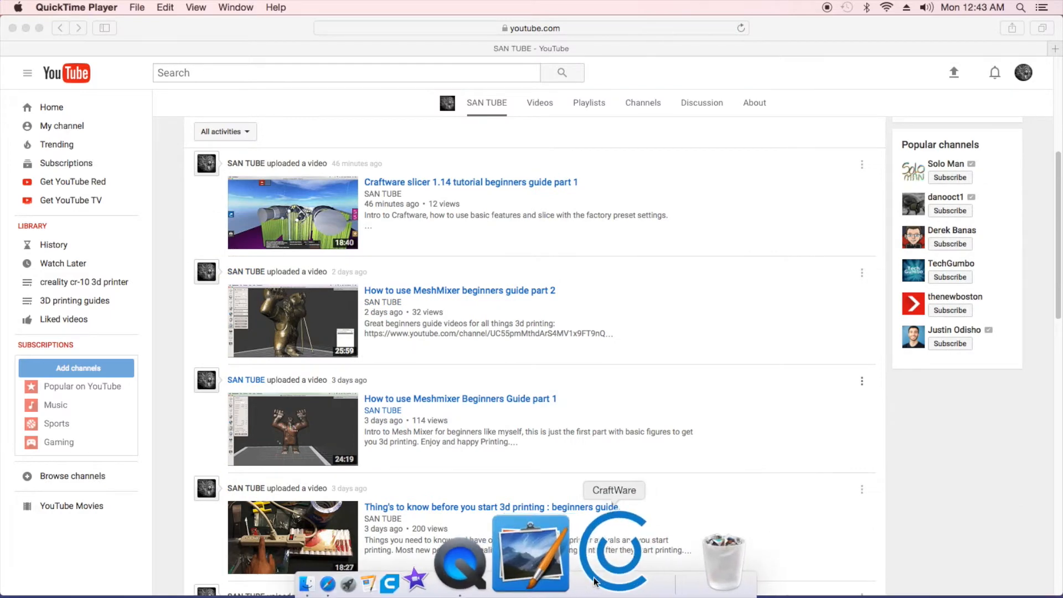
pyautogui.click(598, 580)
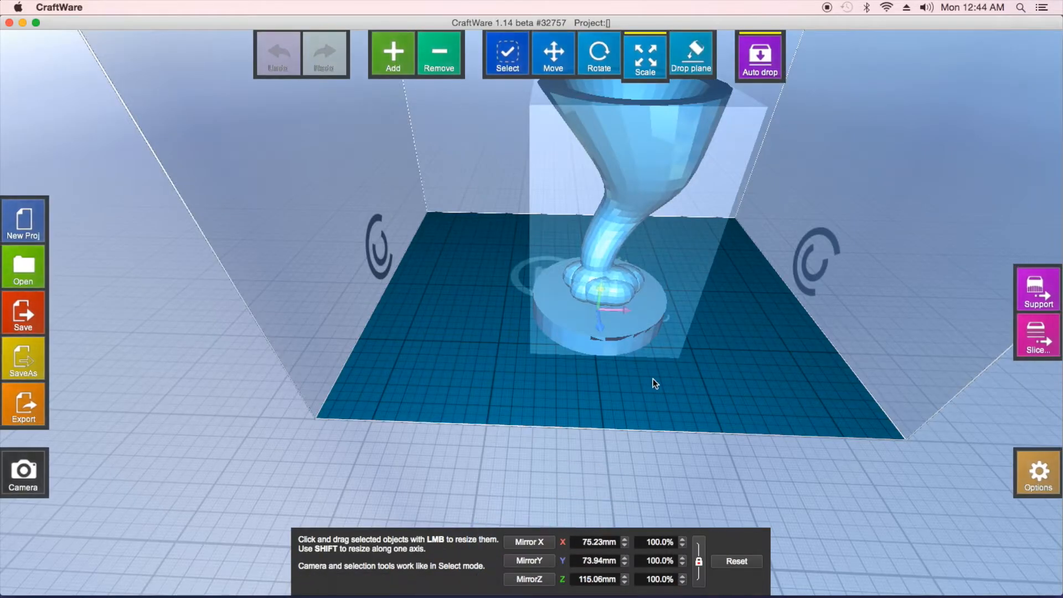
# Step: Open the slicing settings for the loaded model, switch to Easy mode and return to Expert mode
pyautogui.moveTo(653, 379); pyautogui.dragTo(648, 318)
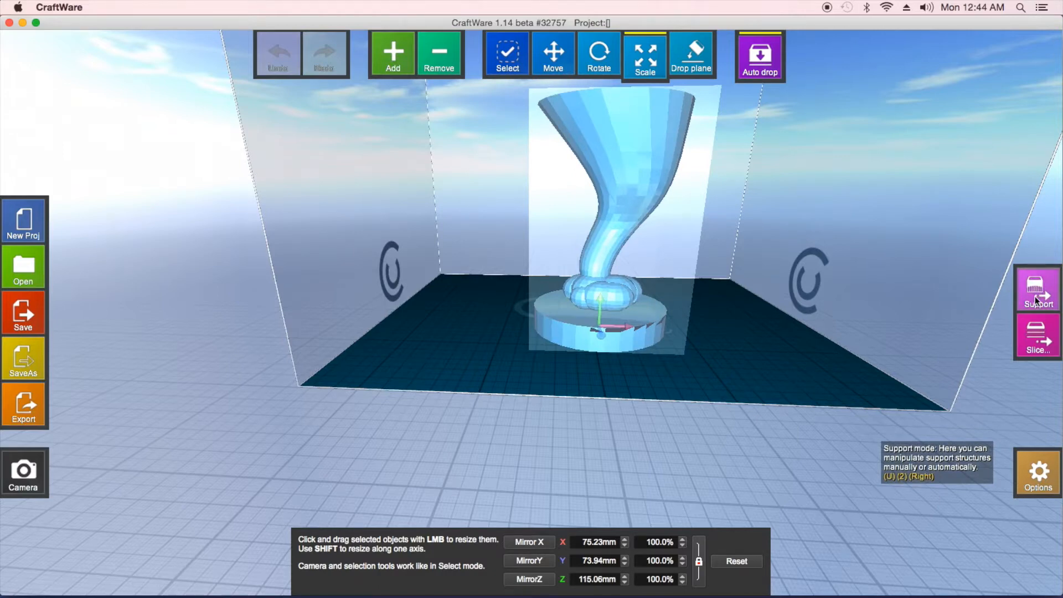
pyautogui.click(1035, 348)
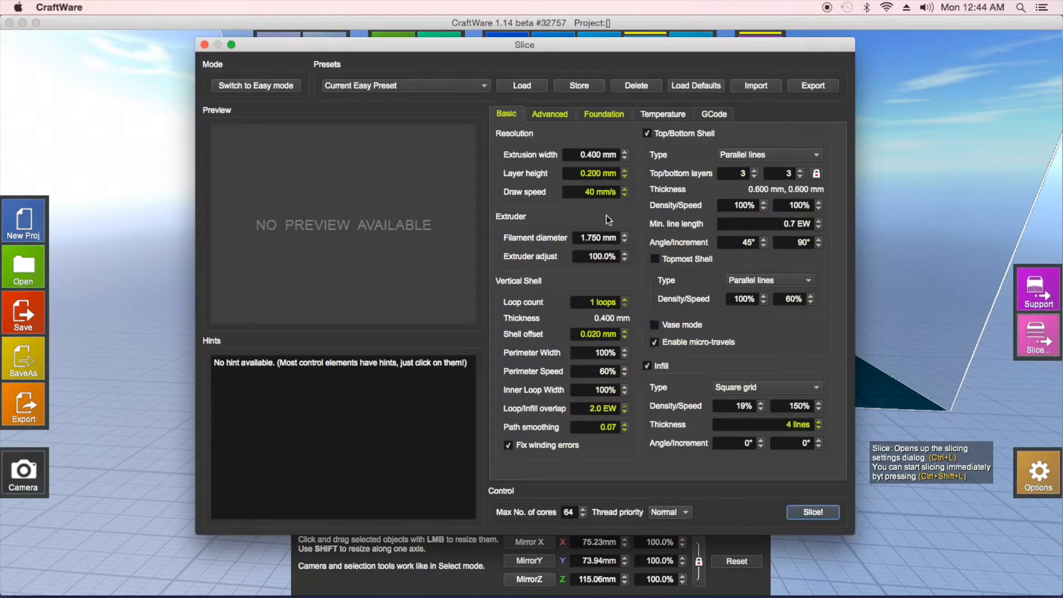
pyautogui.click(250, 88)
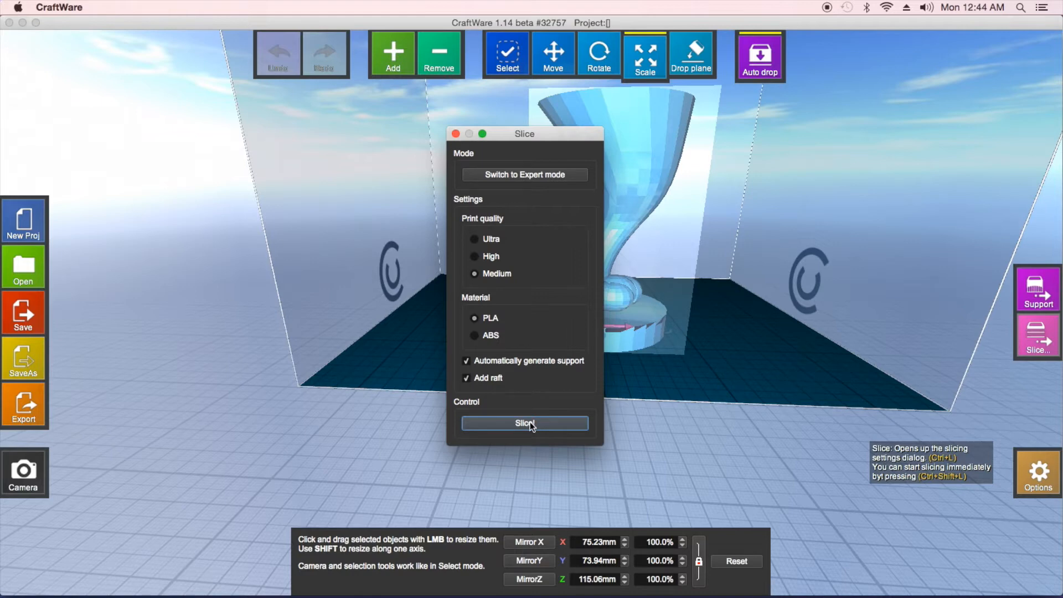
pyautogui.click(526, 174)
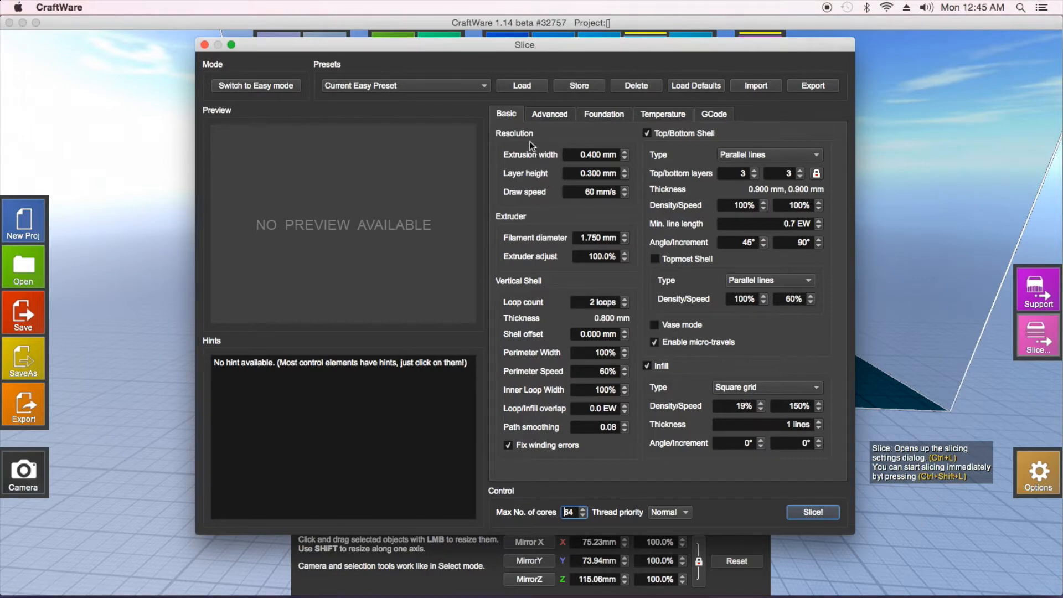
# Step: Look through the Advanced, Foundation, Temperature and GCode slicing settings, and return to Basic to view the extrusion width hint
pyautogui.click(550, 114)
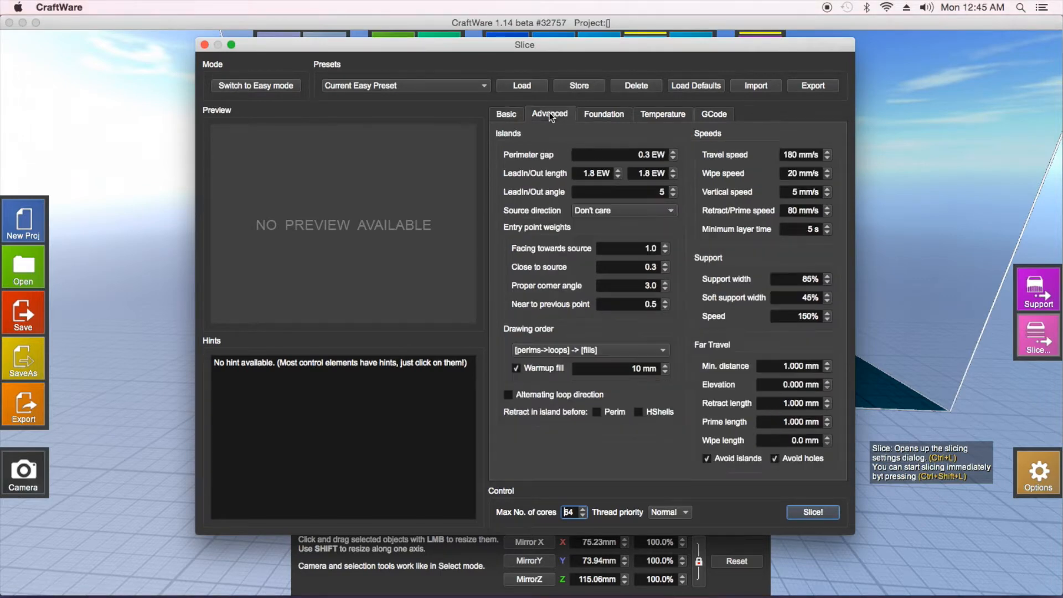
pyautogui.click(600, 117)
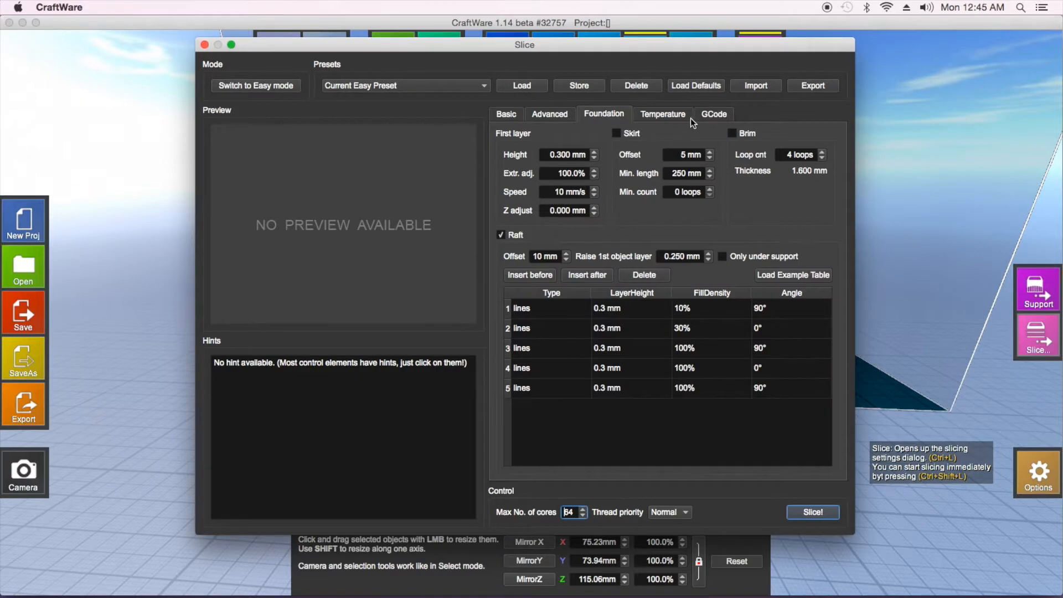
pyautogui.click(674, 115)
pyautogui.click(713, 118)
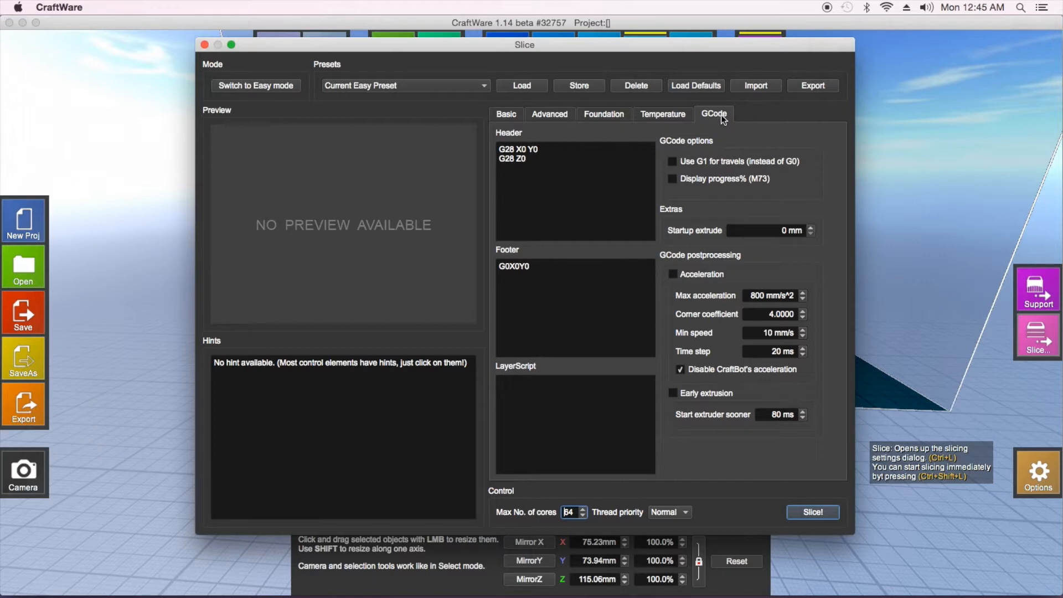
pyautogui.click(514, 117)
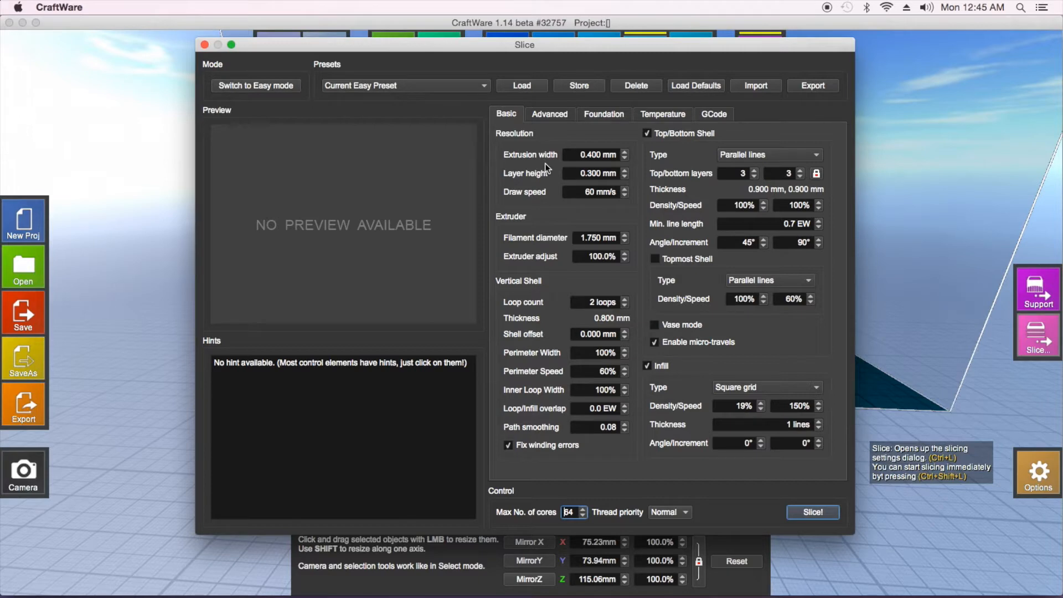
pyautogui.click(597, 155)
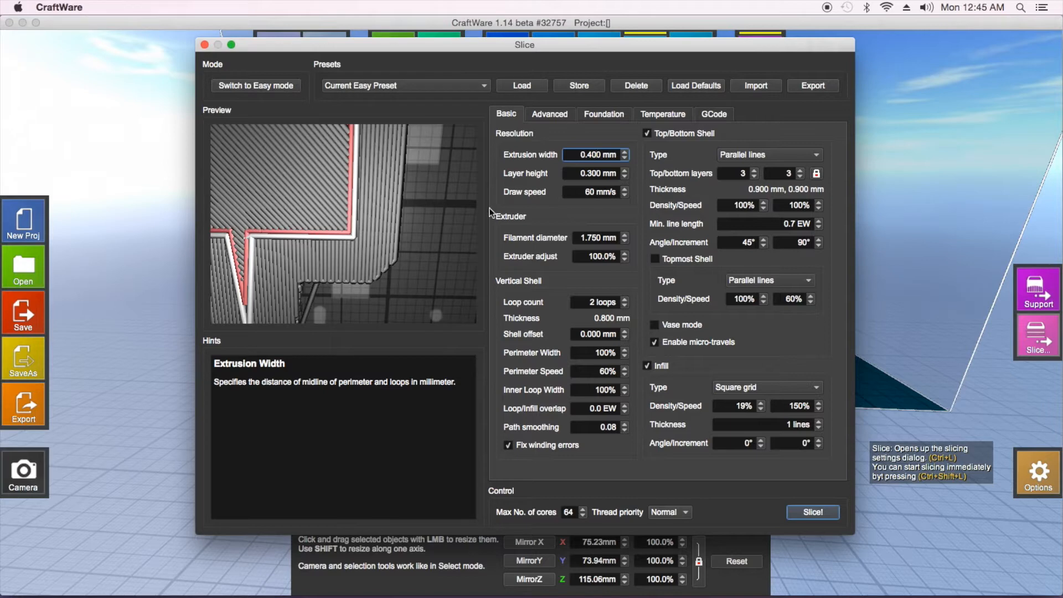
# Step: Preview layer heights of 0.100 mm and 0.500 mm, and set the layer height to 0.200 mm
pyautogui.click(597, 173)
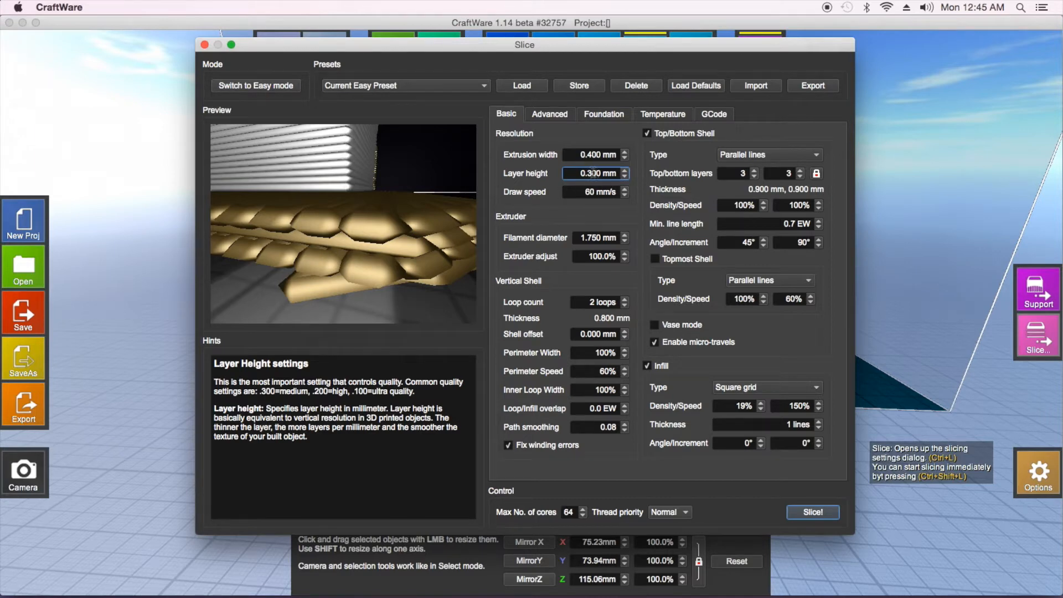
pyautogui.press('BackSpace')
pyautogui.write('1')
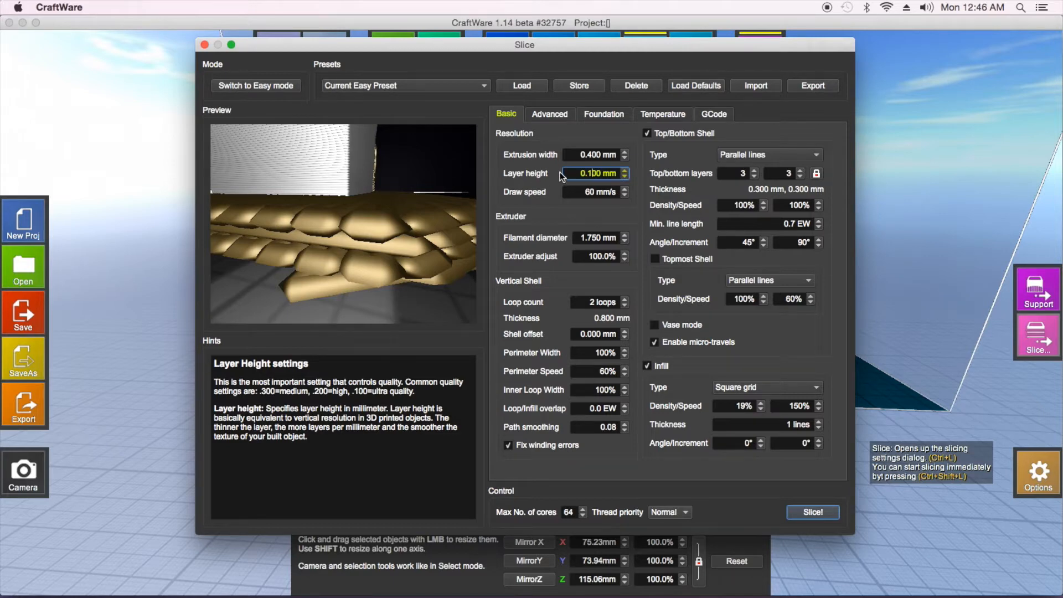
pyautogui.press('BackSpace')
pyautogui.write('5')
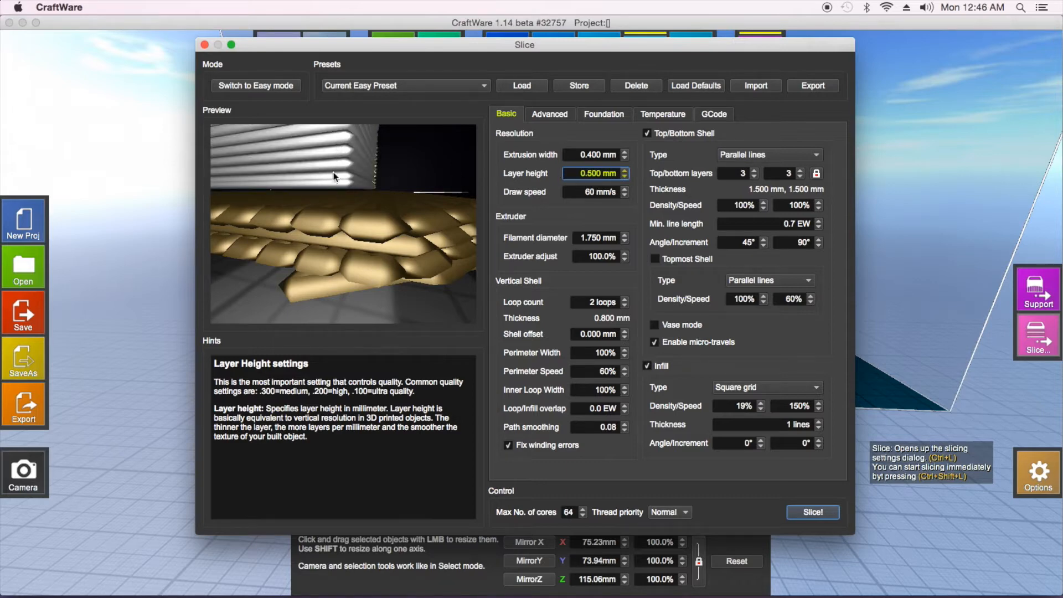
pyautogui.press('BackSpace')
pyautogui.write('2')
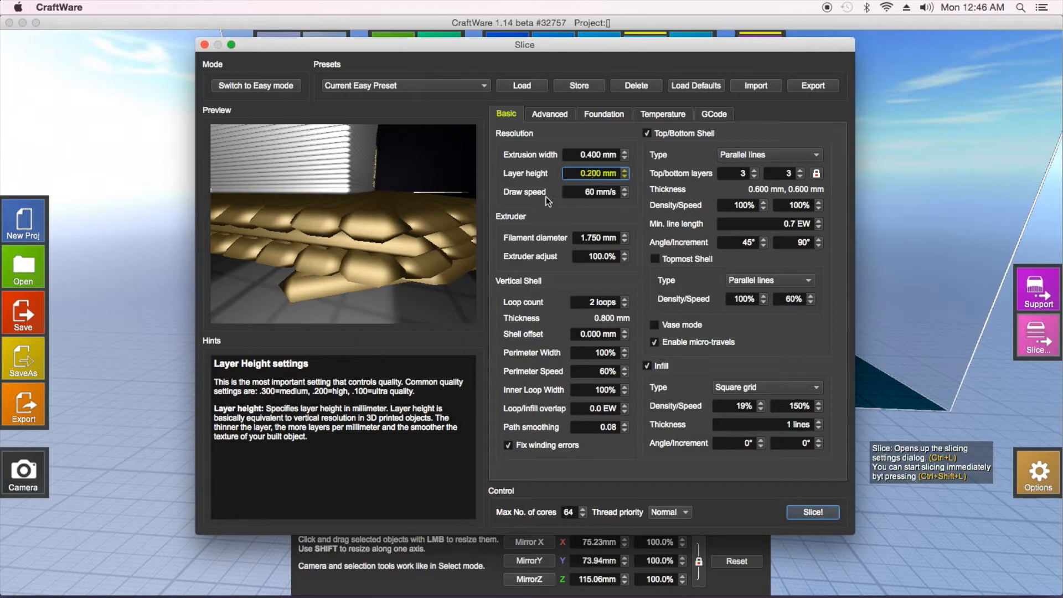
# Step: View the hints for the draw speed and the extruder adjustment
pyautogui.click(589, 192)
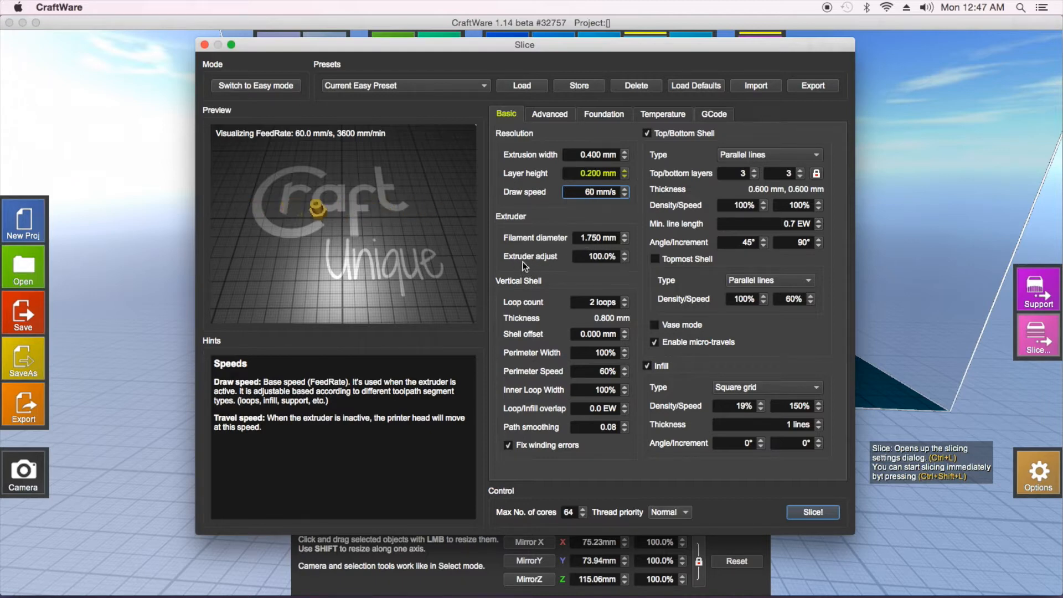
pyautogui.click(603, 256)
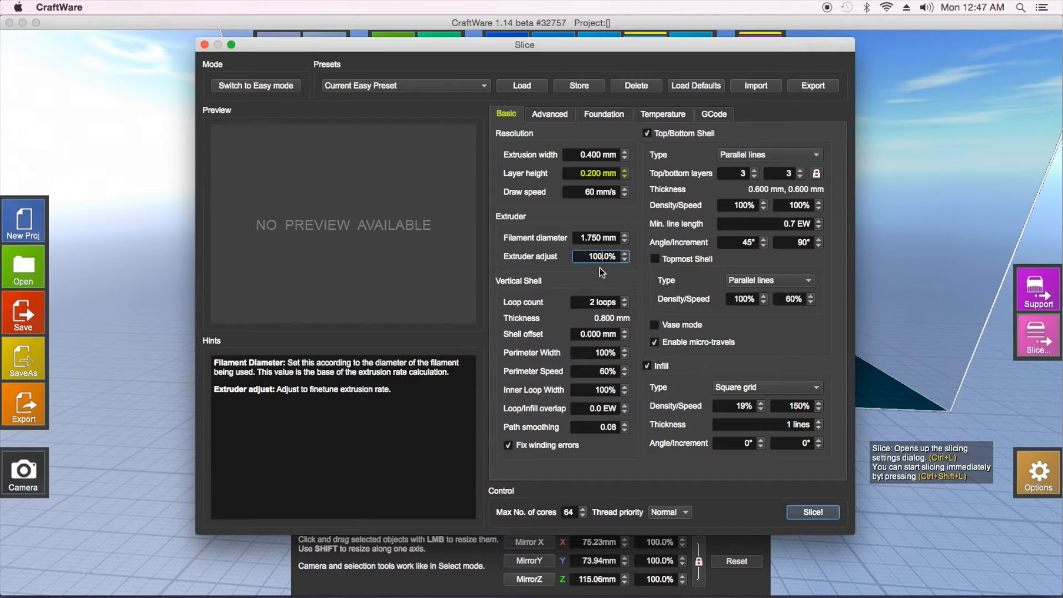
# Step: Compare vertical shells of 4 loops and 1 loop in the preview, and set the loop count to 3
pyautogui.click(588, 302)
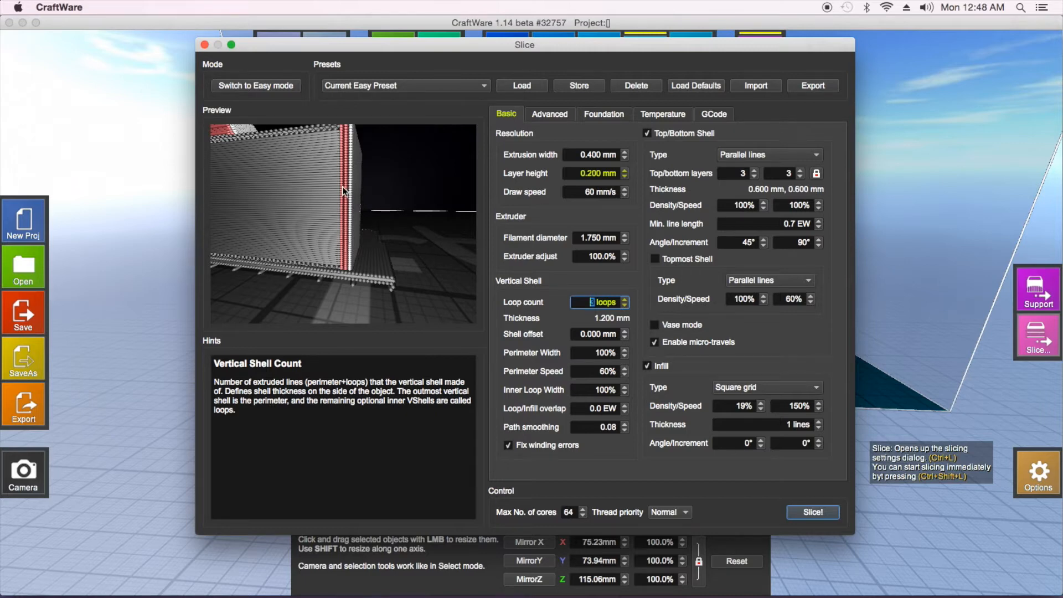
pyautogui.click(624, 299)
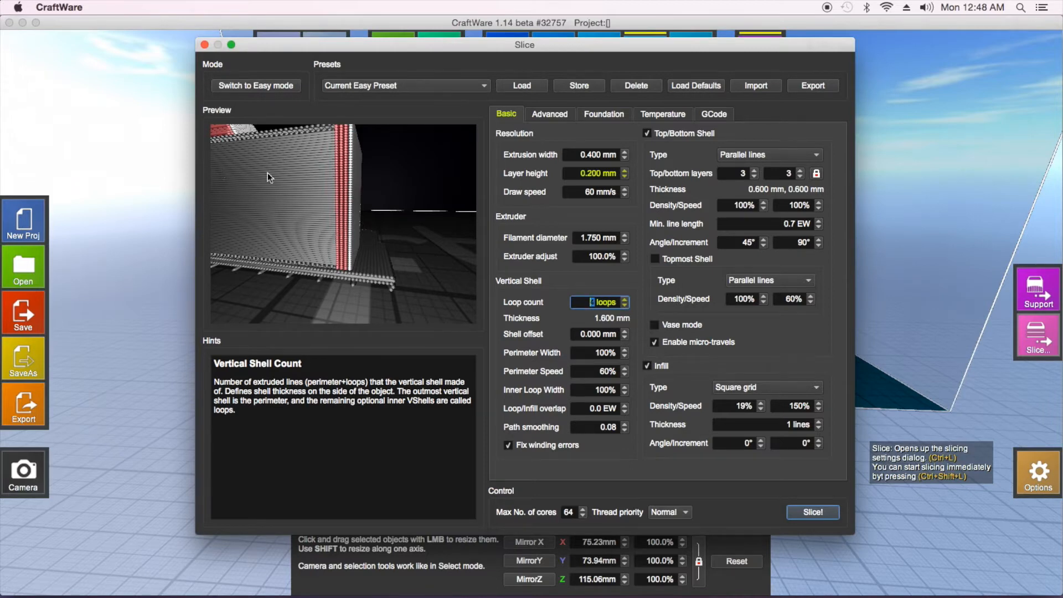
pyautogui.click(625, 305)
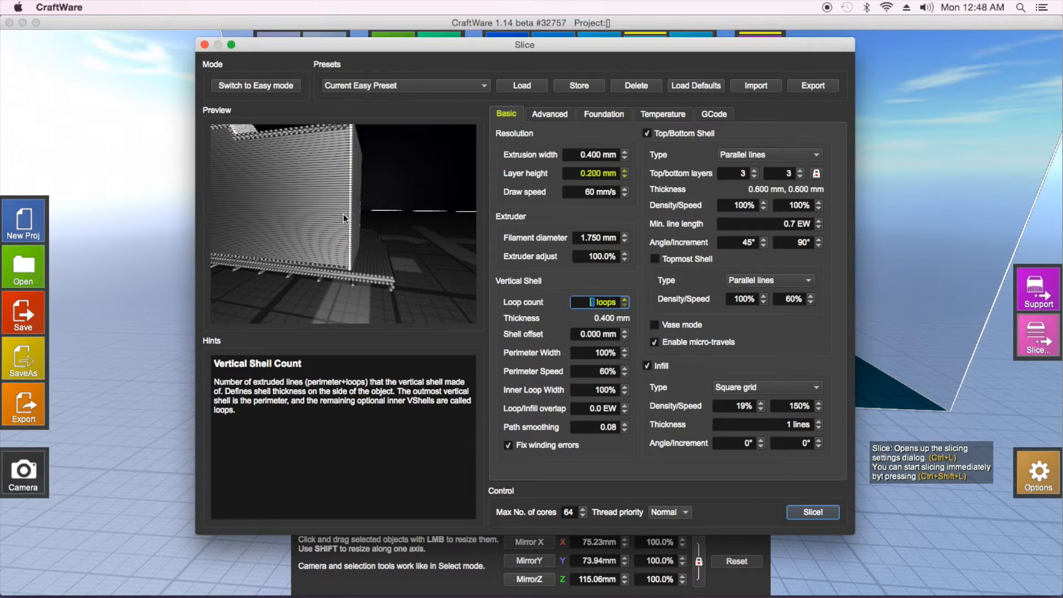
pyautogui.click(628, 301)
pyautogui.click(628, 301)
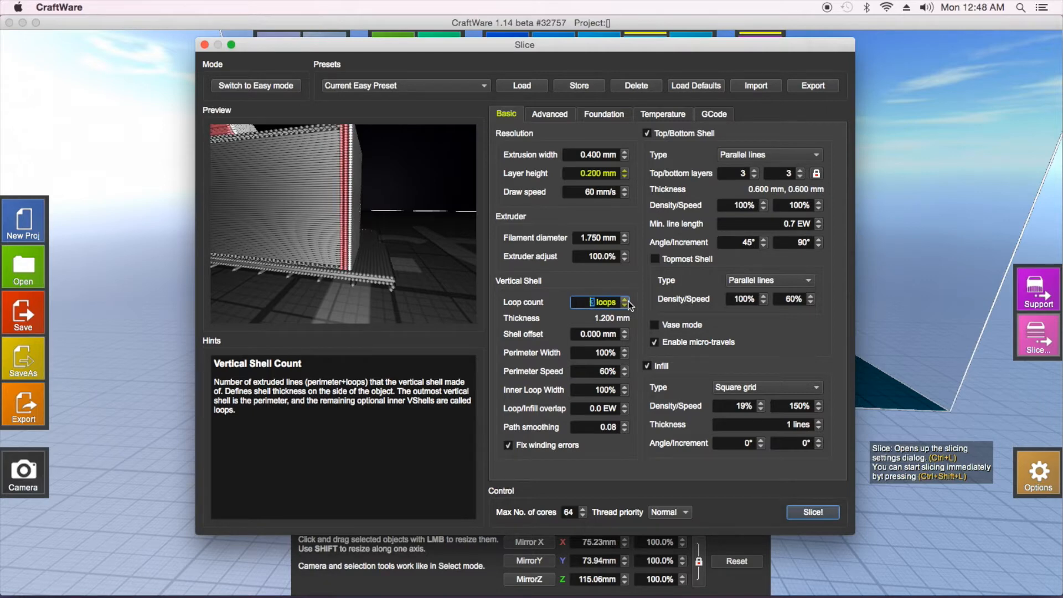
# Step: Try adjusting the vertical shell offset and return it to -0.000 mm
pyautogui.click(601, 334)
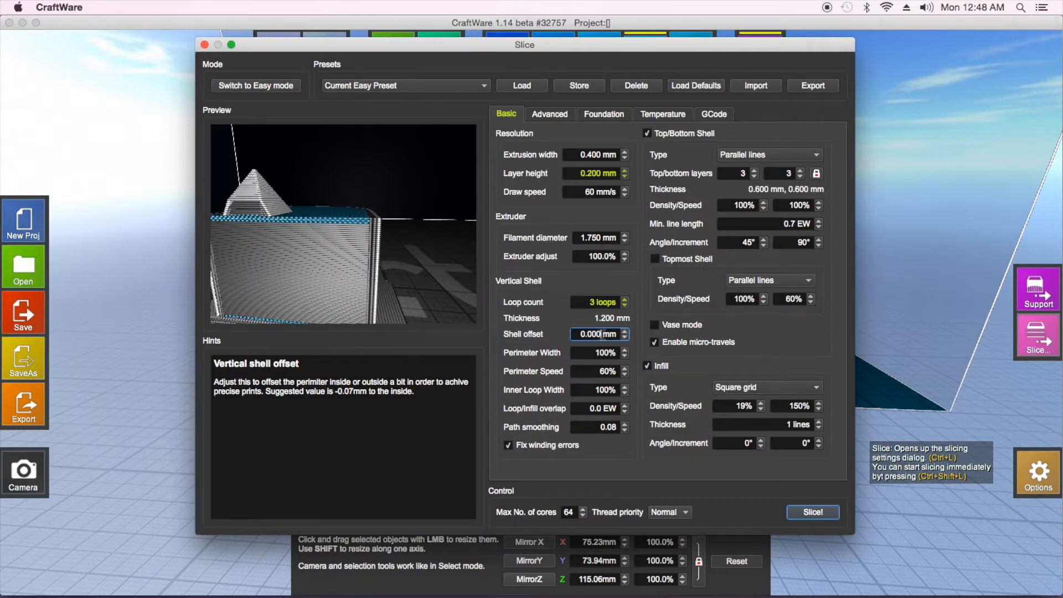
pyautogui.click(626, 330)
pyautogui.doubleClick(626, 331)
# Step: Preview a perimeter width of 10% and restore it to 100%
pyautogui.click(597, 353)
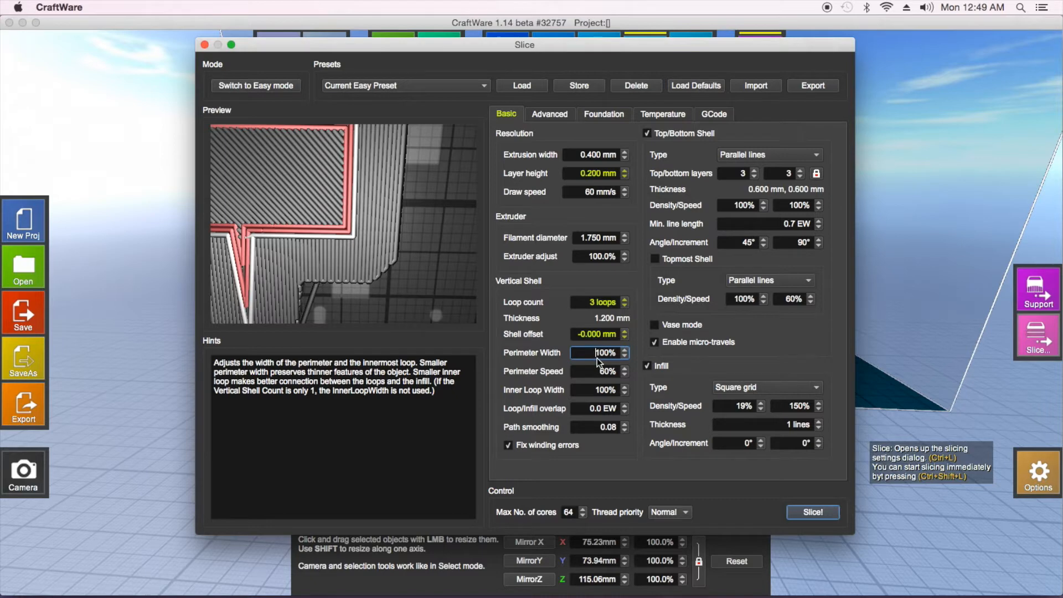
pyautogui.moveTo(596, 353); pyautogui.dragTo(610, 352)
pyautogui.write('10')
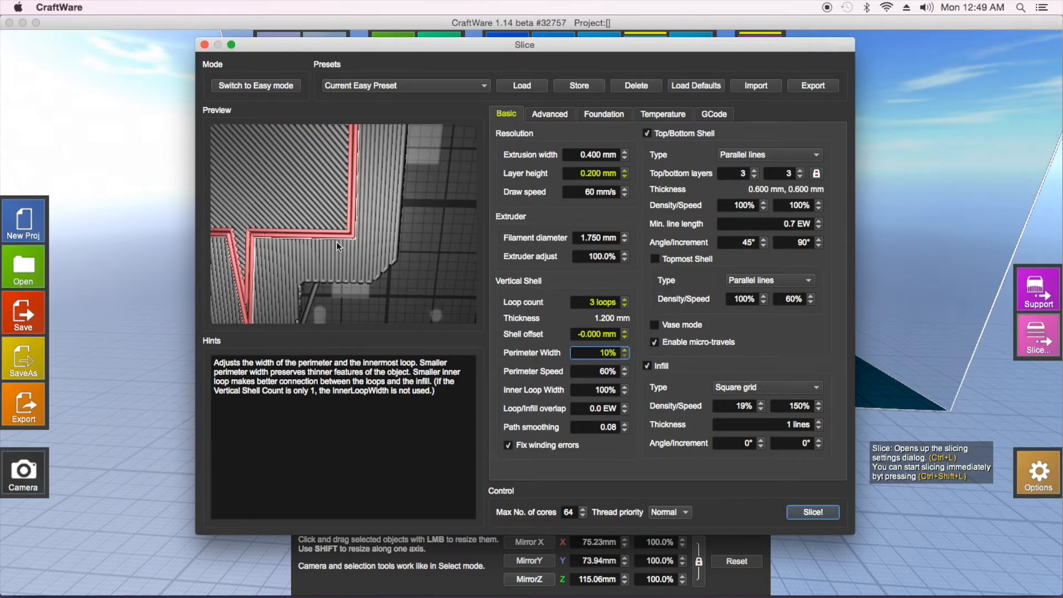
pyautogui.moveTo(596, 351); pyautogui.dragTo(610, 351)
pyautogui.write('100')
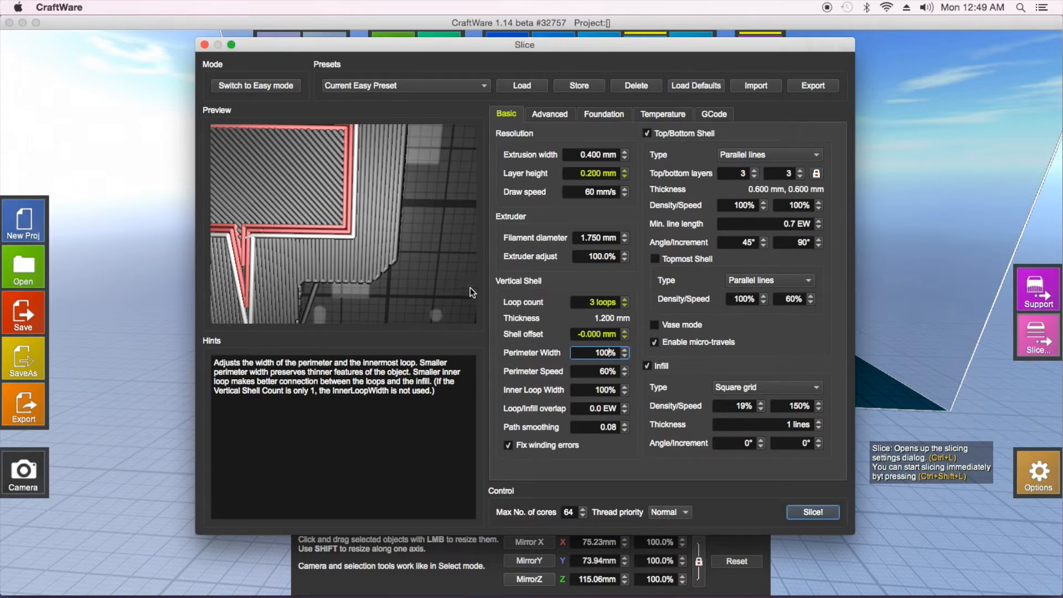
# Step: View the perimeter speed hint and set the draw speed to 40 mm/s
pyautogui.click(600, 372)
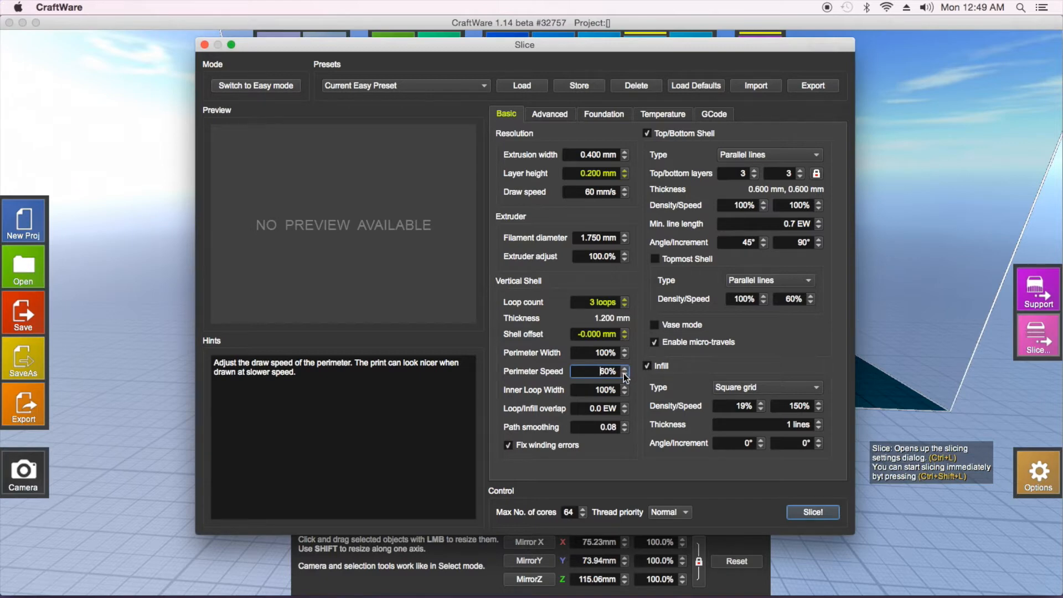
pyautogui.click(589, 192)
pyautogui.write('4')
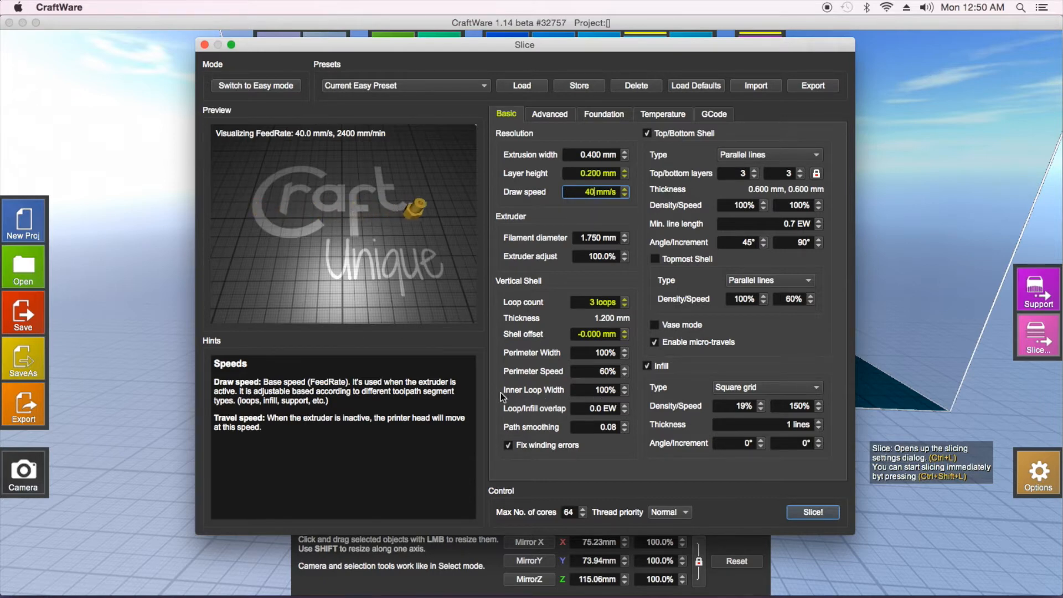
# Step: Preview an inner loop width of 50% and restore it to 100%
pyautogui.click(596, 389)
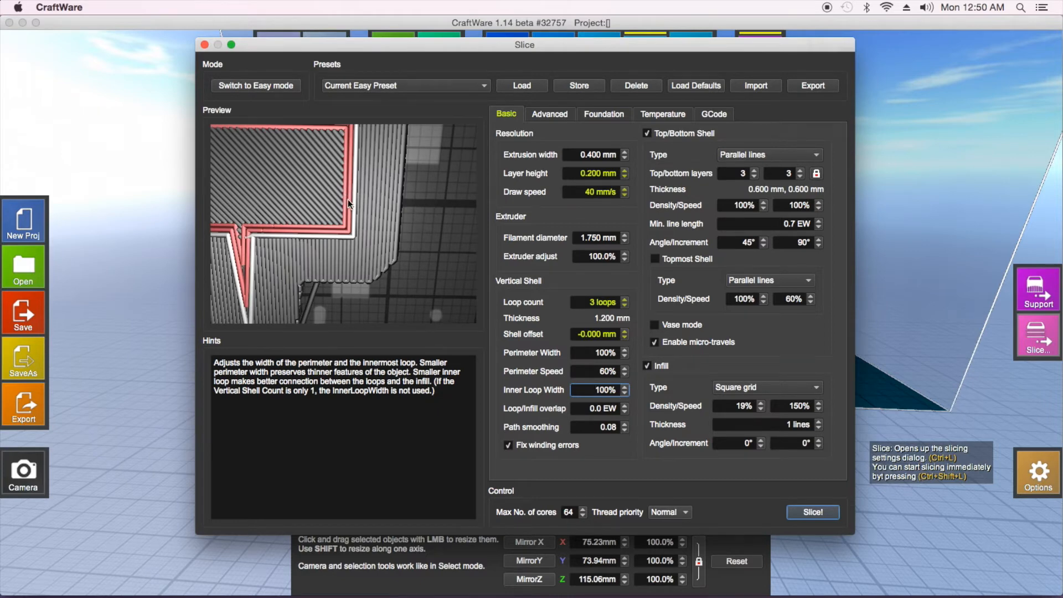
pyautogui.doubleClick(607, 388)
pyautogui.write('50')
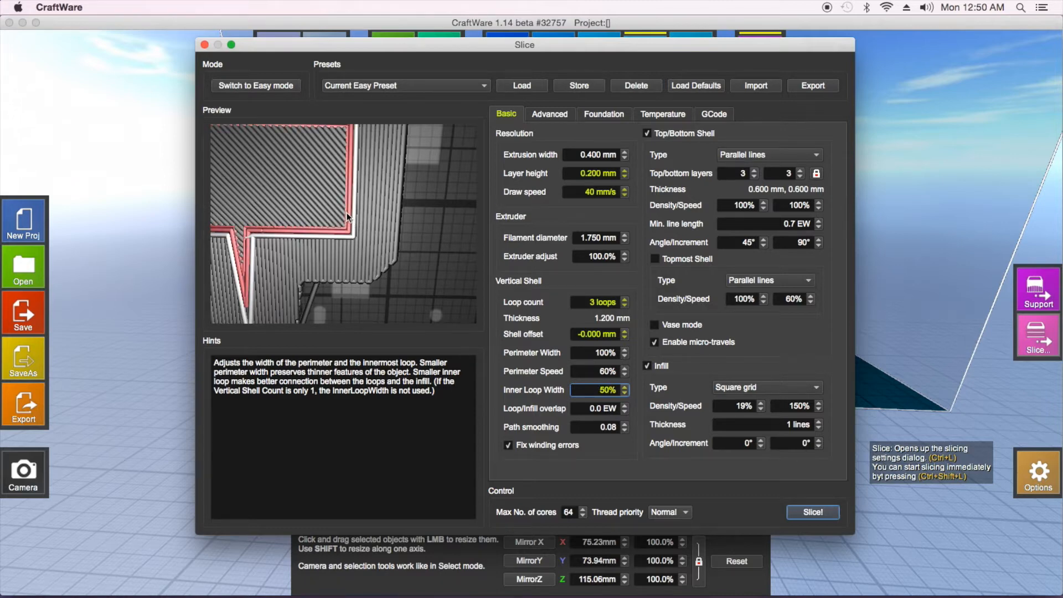
pyautogui.doubleClick(606, 390)
pyautogui.write('100')
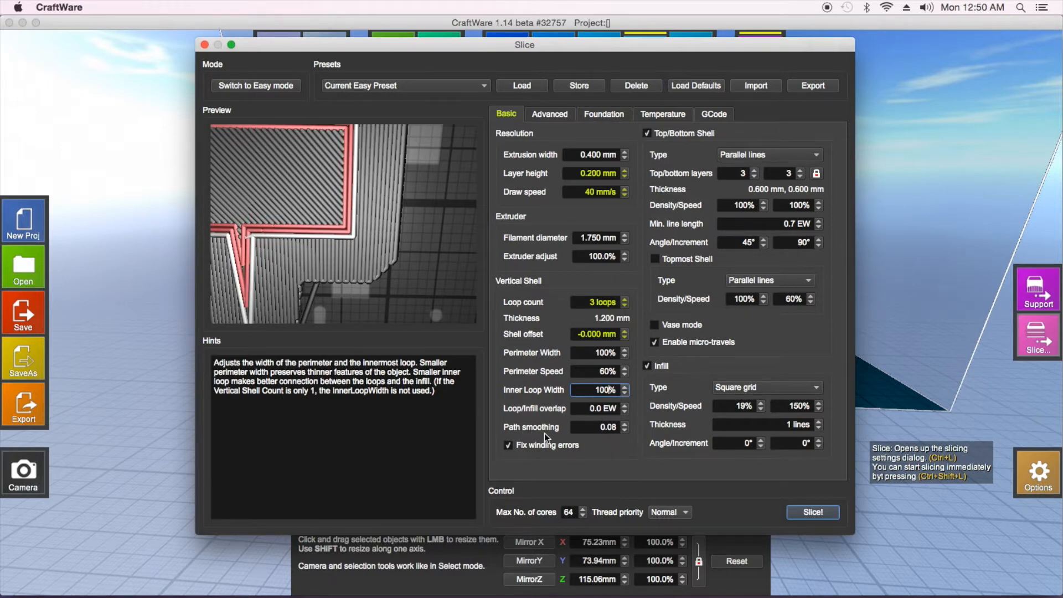
# Step: View the hints for the loop/infill overlap and the path smoothing
pyautogui.click(594, 408)
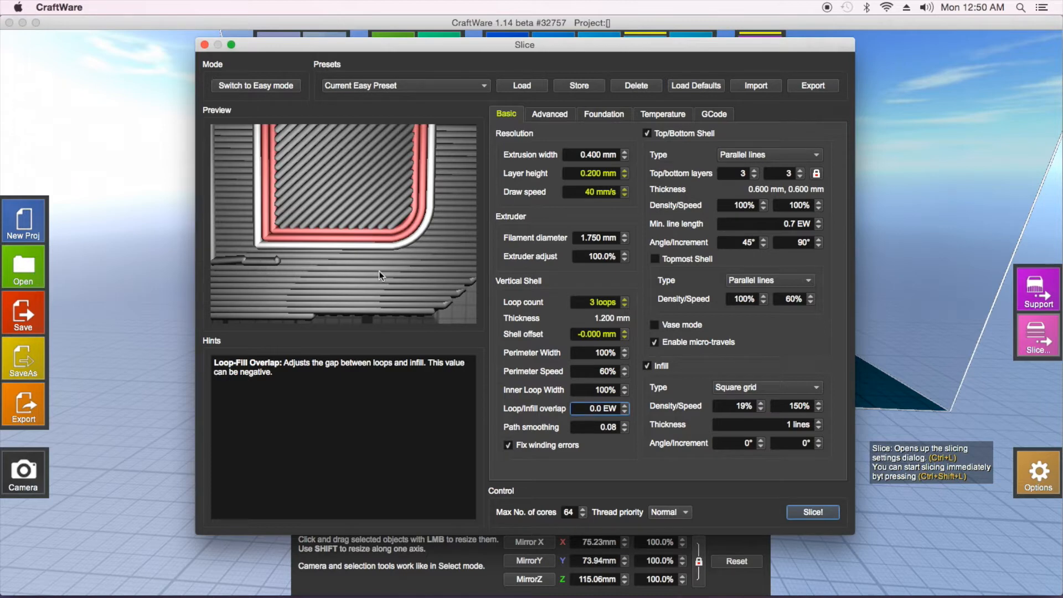
pyautogui.click(601, 426)
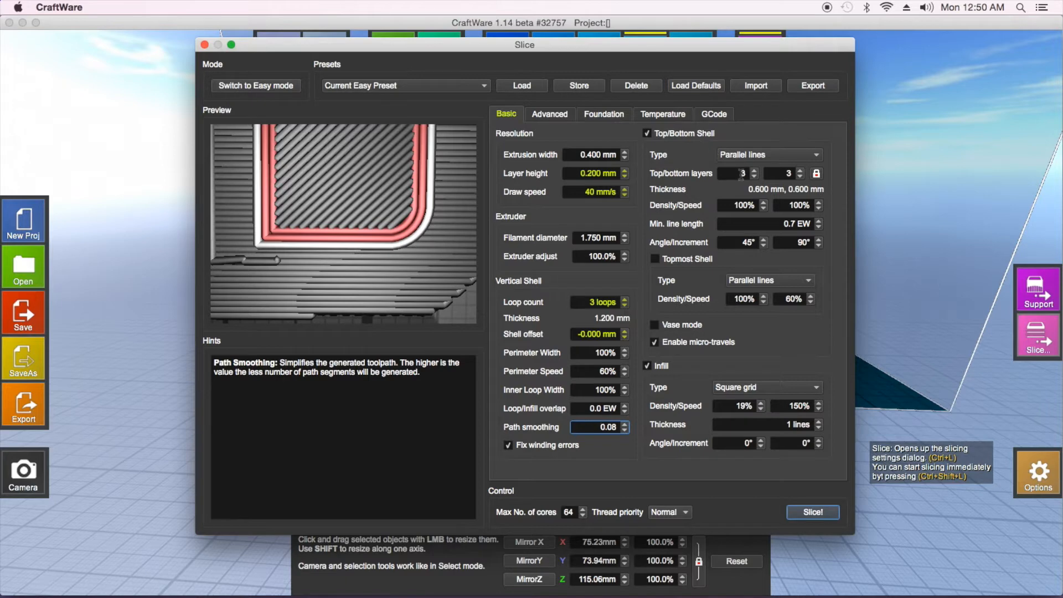
# Step: Preview the Concentric type for the top/bottom shell and restore it to Parallel lines
pyautogui.click(760, 157)
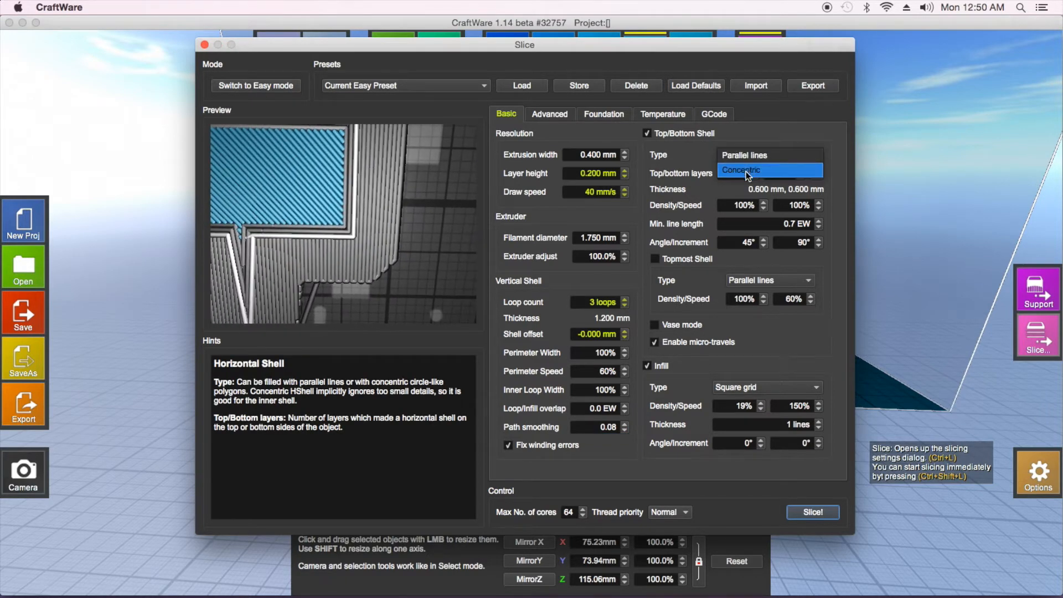
pyautogui.click(746, 171)
pyautogui.click(755, 156)
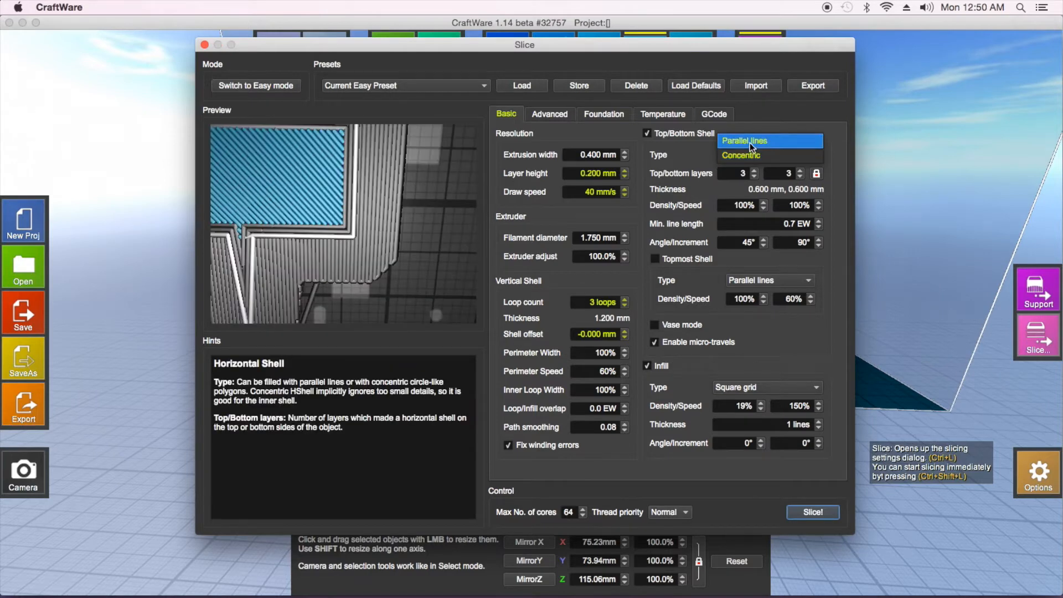
pyautogui.click(750, 142)
pyautogui.click(752, 156)
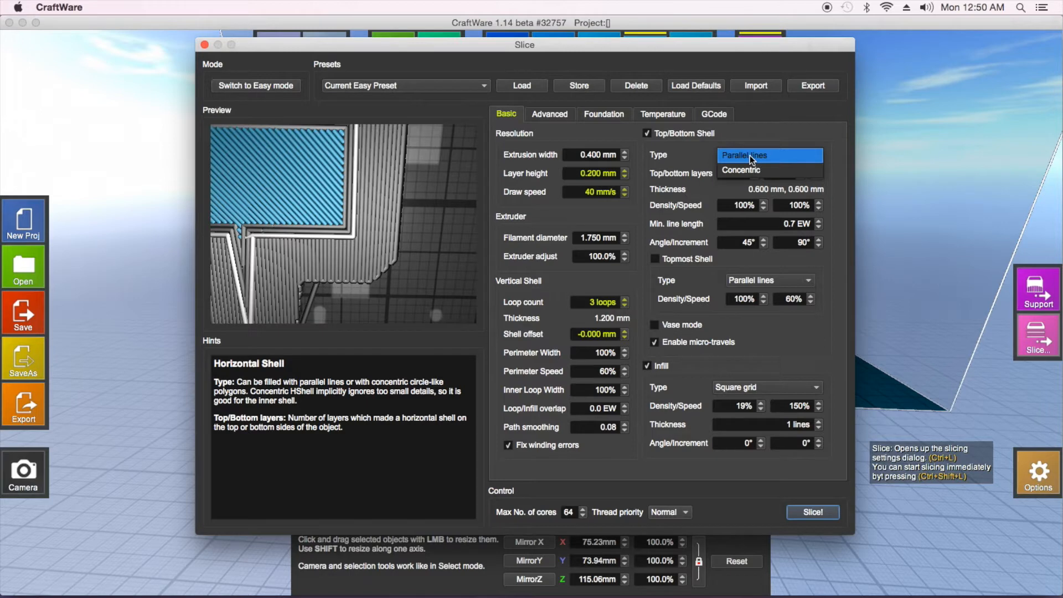
pyautogui.click(750, 155)
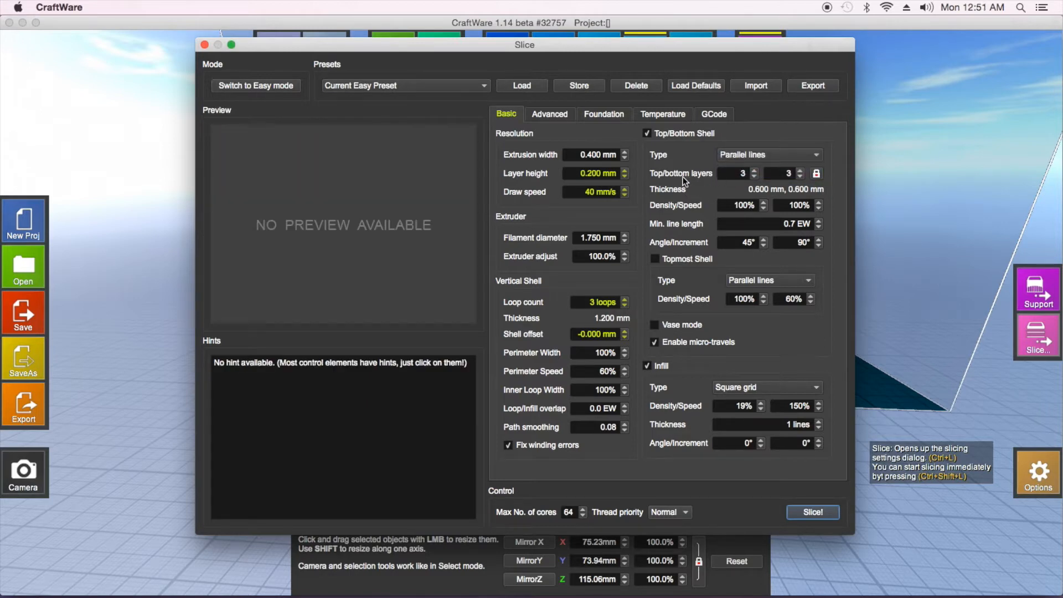
# Step: Try different layer counts for the top/bottom shell and set both the top and bottom layers to 2
pyautogui.click(754, 177)
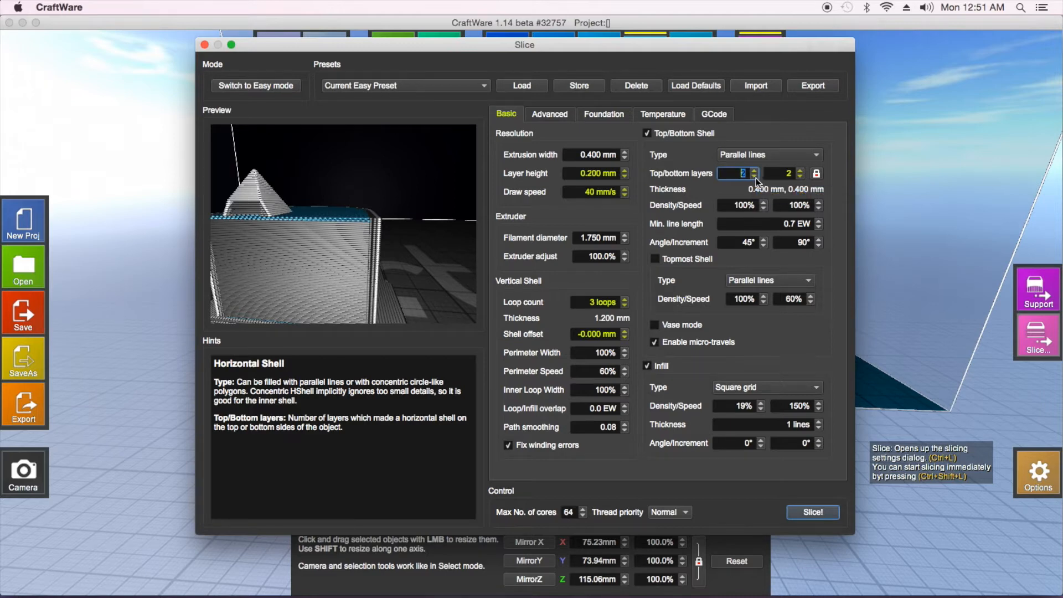
pyautogui.click(755, 177)
pyautogui.click(756, 171)
pyautogui.click(754, 171)
pyautogui.click(755, 176)
# Step: Preview a top/bottom shell density of 10%, restore it to 100%, and view the minimum line length hint
pyautogui.click(738, 206)
pyautogui.doubleClick(737, 206)
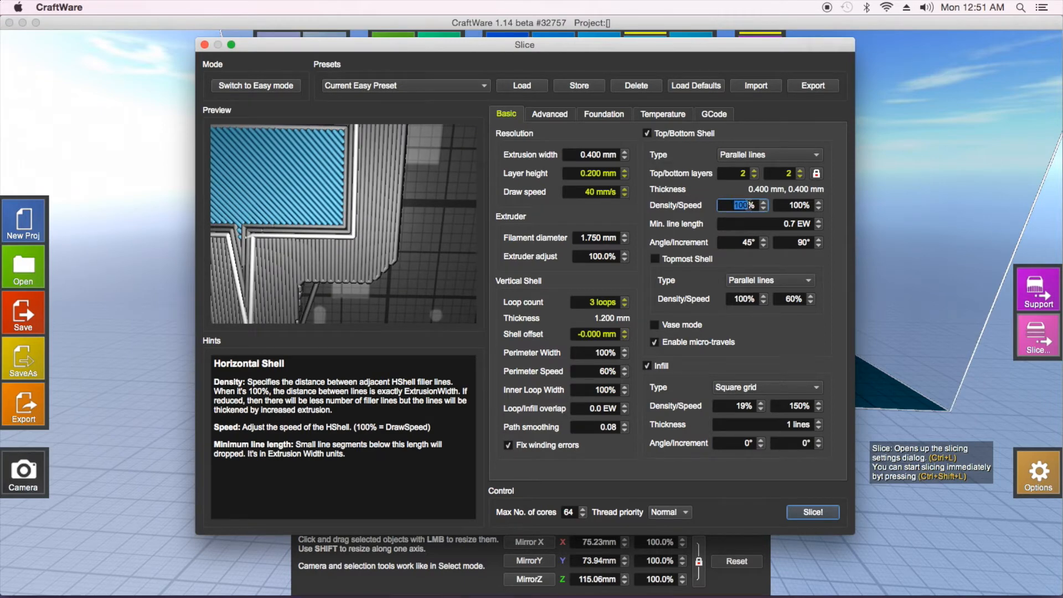
pyautogui.write('10')
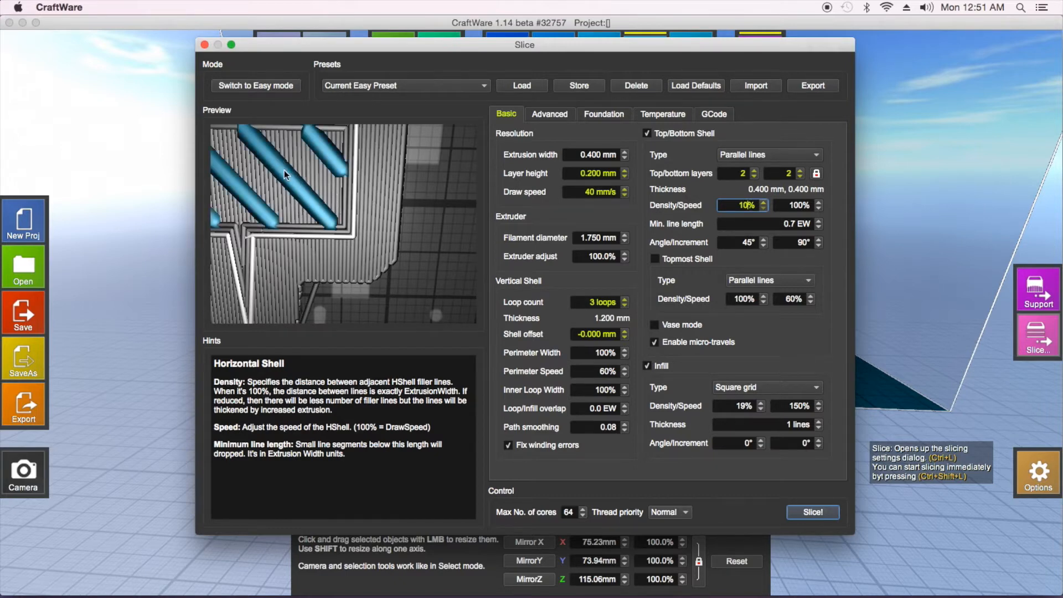
pyautogui.moveTo(733, 205); pyautogui.dragTo(745, 205)
pyautogui.write('100')
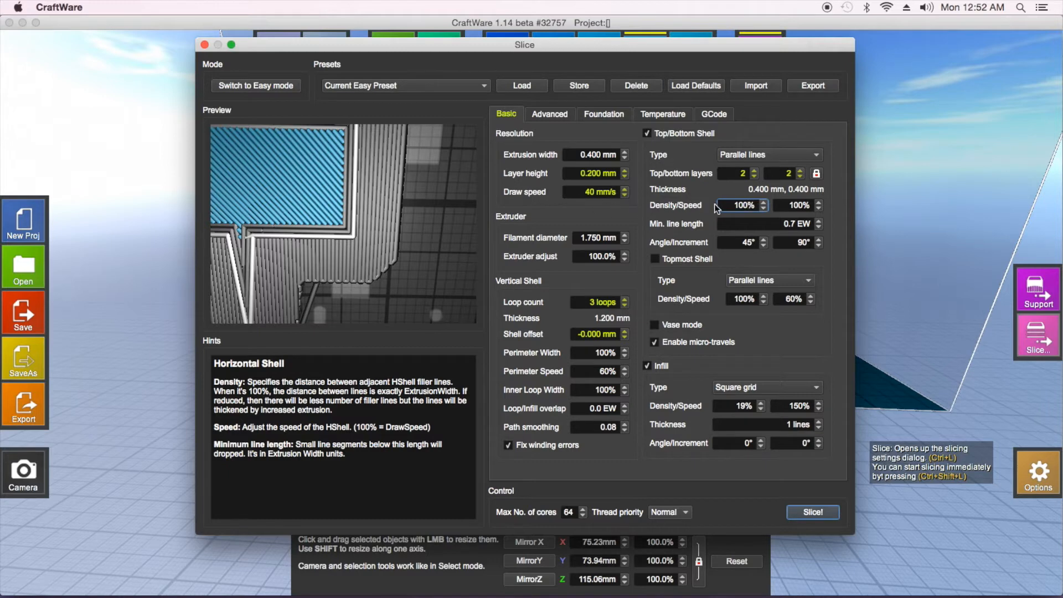
pyautogui.moveTo(728, 205); pyautogui.dragTo(746, 202)
pyautogui.write('10')
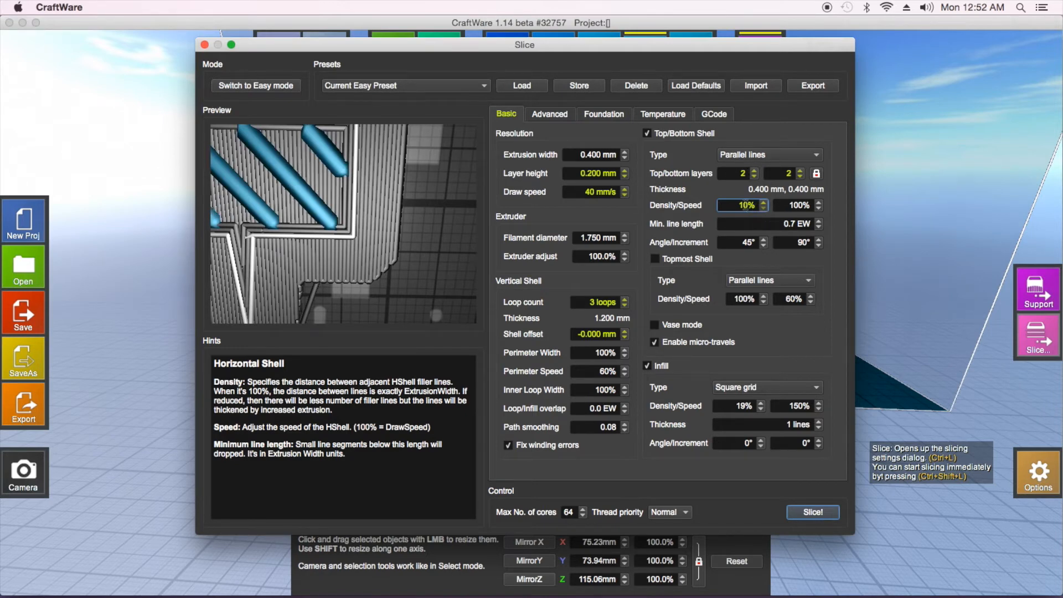
pyautogui.write('0')
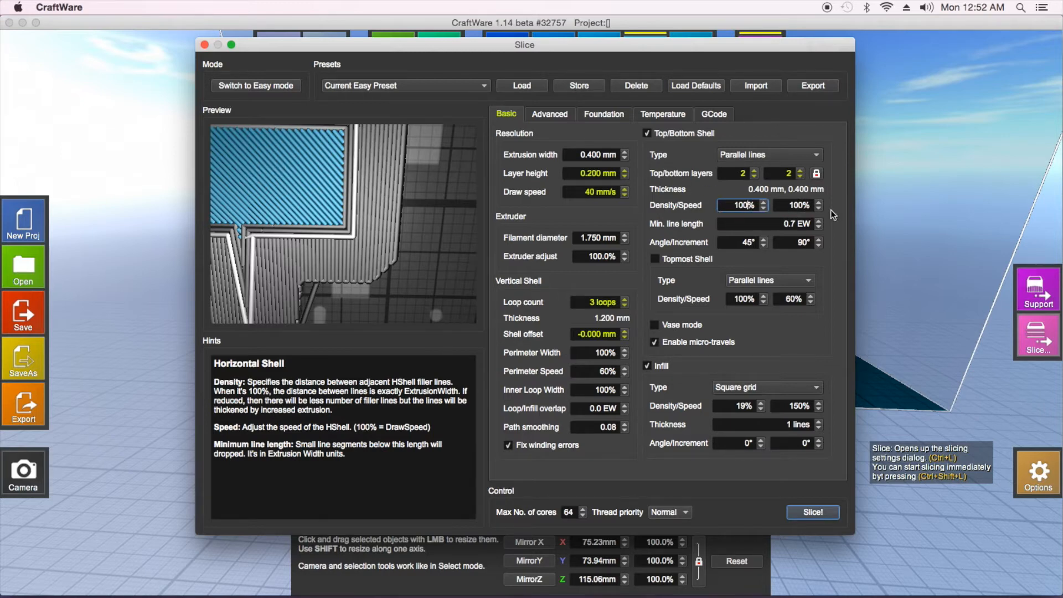
pyautogui.click(776, 224)
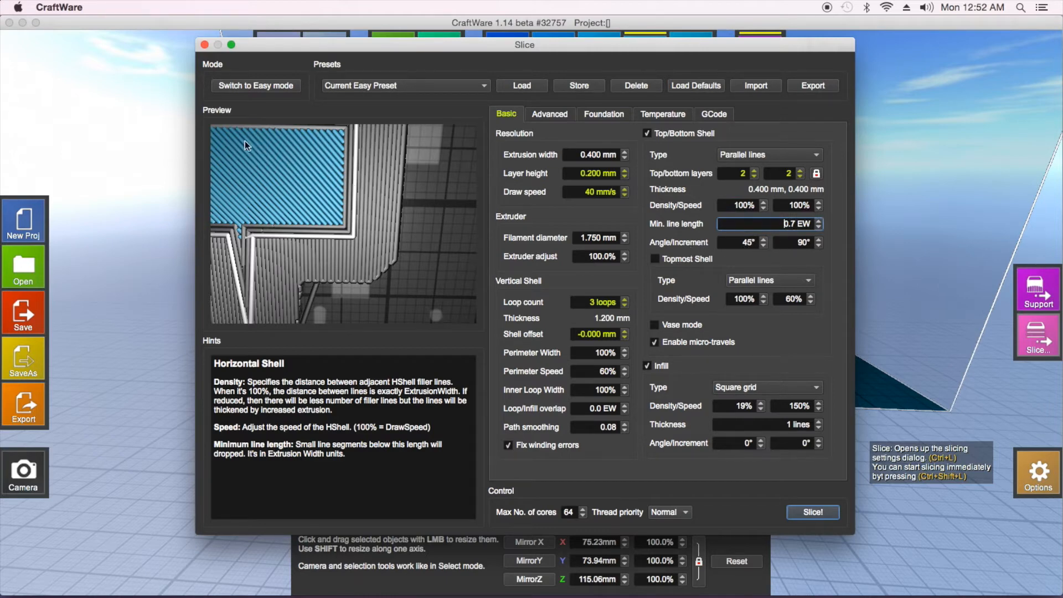
# Step: Preview a top/bottom shell angle of 60° with an 80° increment, and restore them to 45° and 90°
pyautogui.click(764, 240)
pyautogui.click(764, 241)
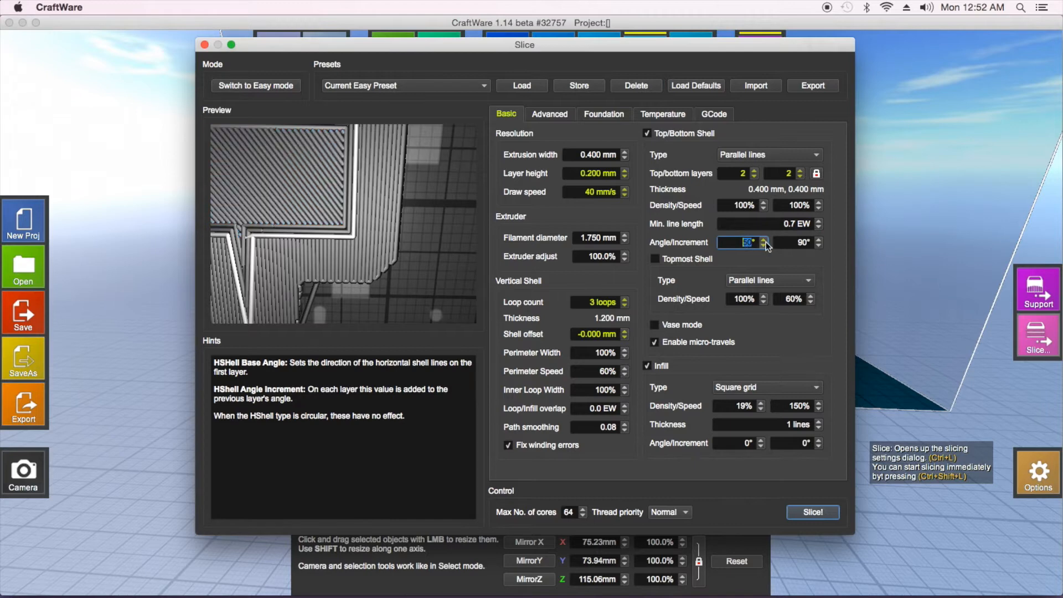
pyautogui.click(766, 241)
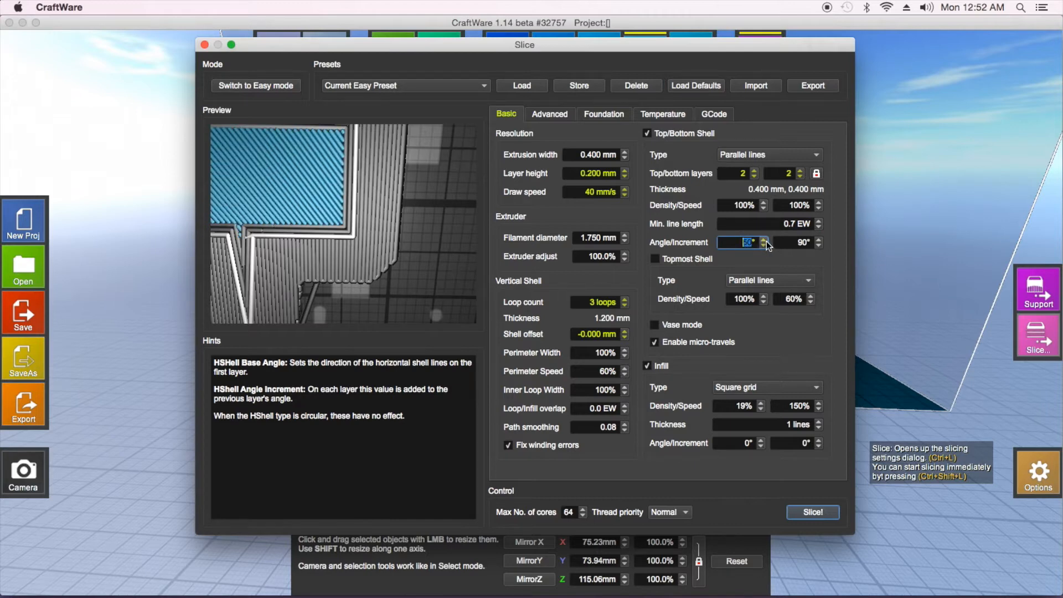
pyautogui.click(766, 241)
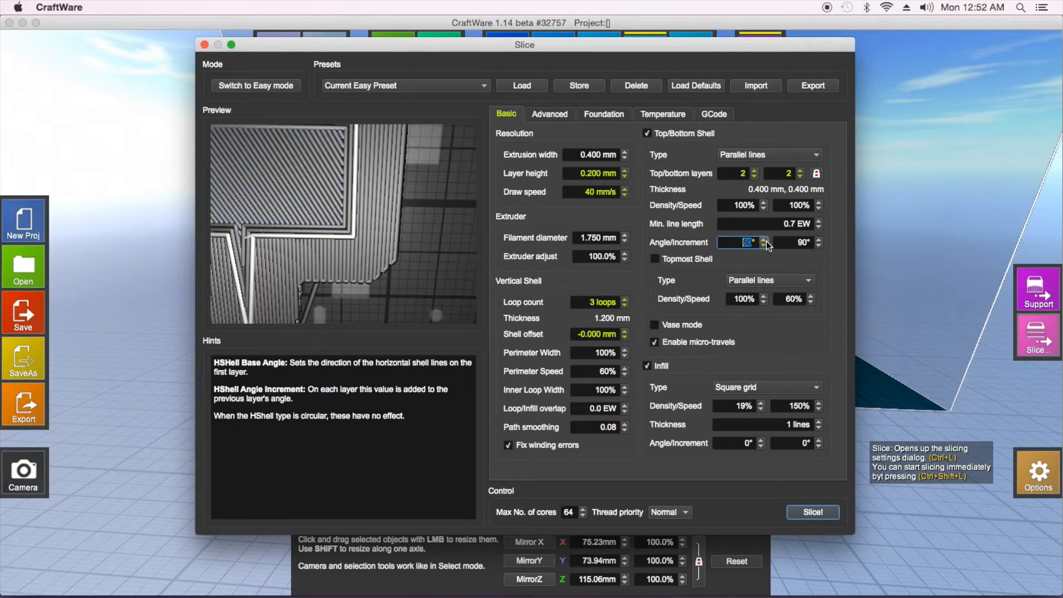
pyautogui.click(819, 244)
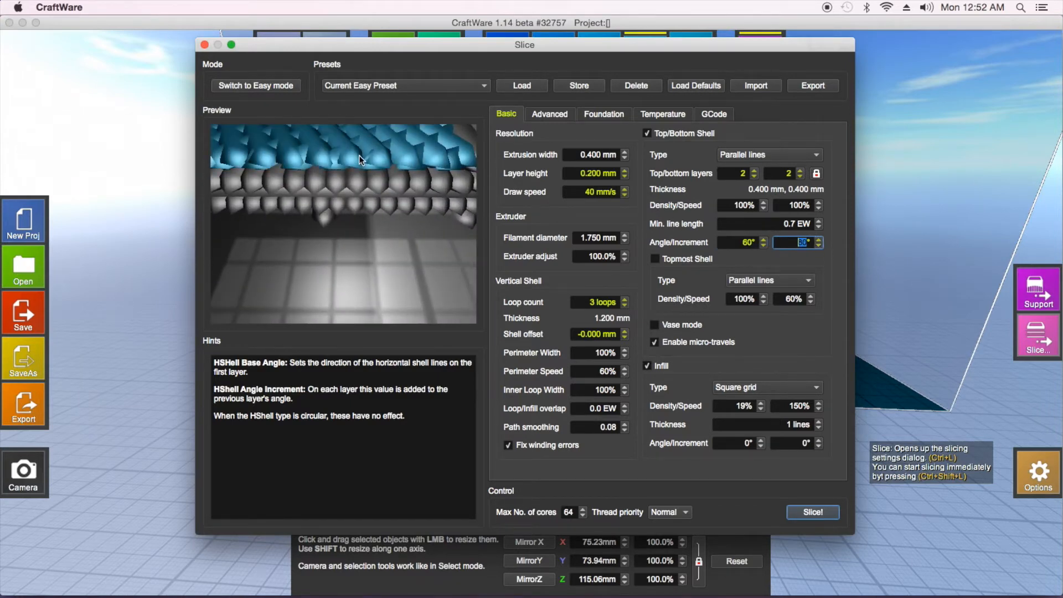
pyautogui.click(764, 245)
pyautogui.click(764, 244)
pyautogui.click(764, 244)
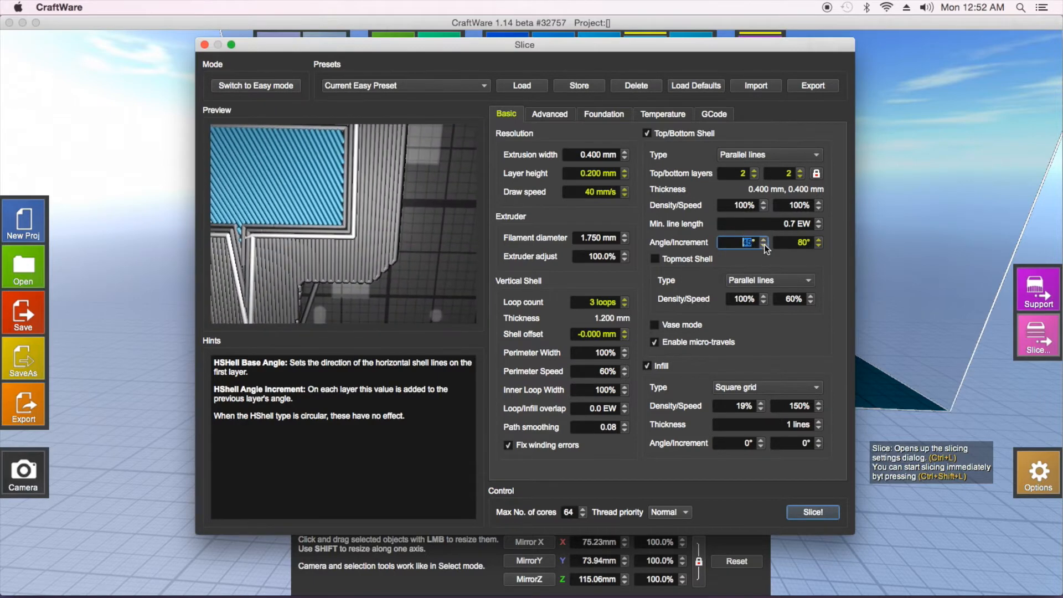
pyautogui.click(819, 239)
pyautogui.click(819, 239)
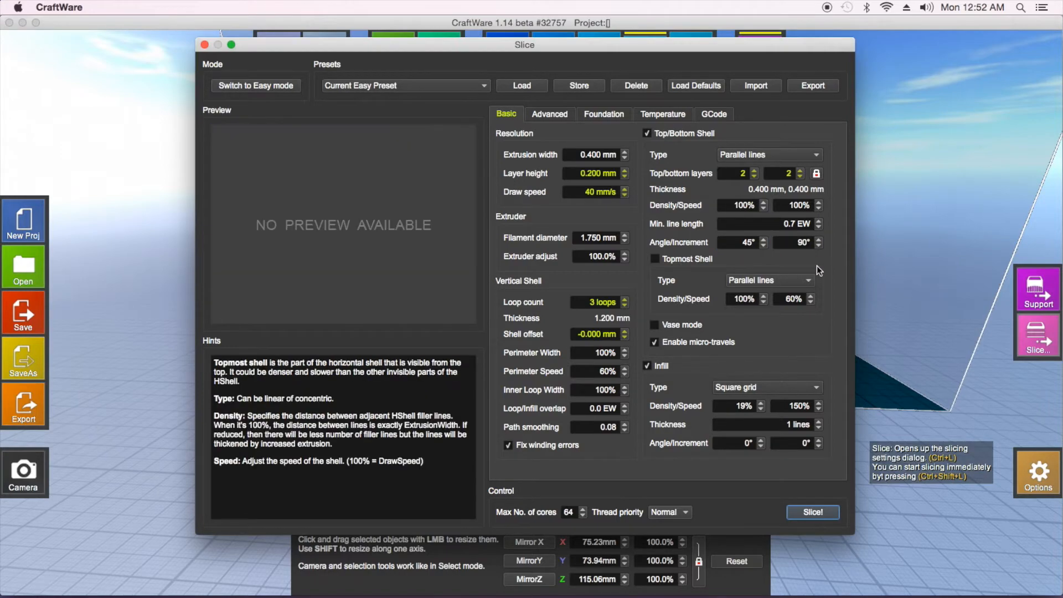
pyautogui.click(800, 244)
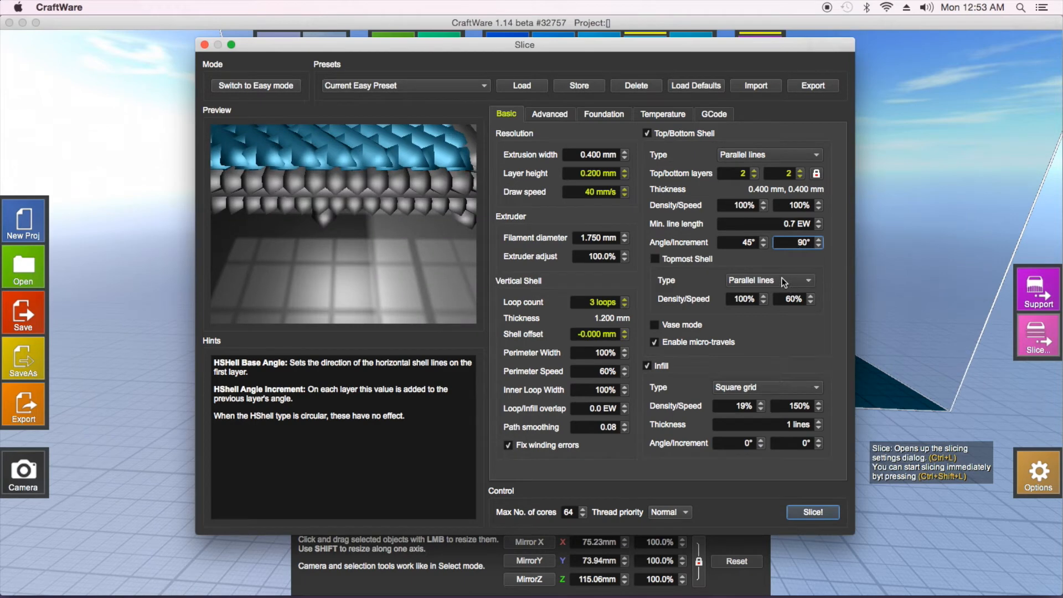
# Step: Compare the Parallel lines, Triangle grid, 45 degree and Disabled infill types in the preview
pyautogui.moveTo(782, 277)
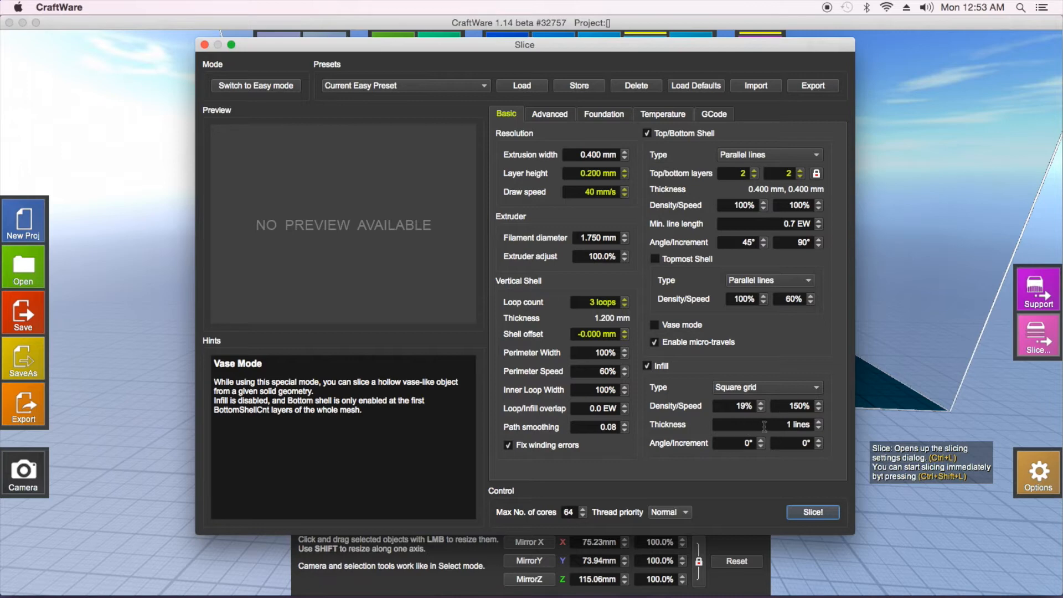
pyautogui.click(800, 390)
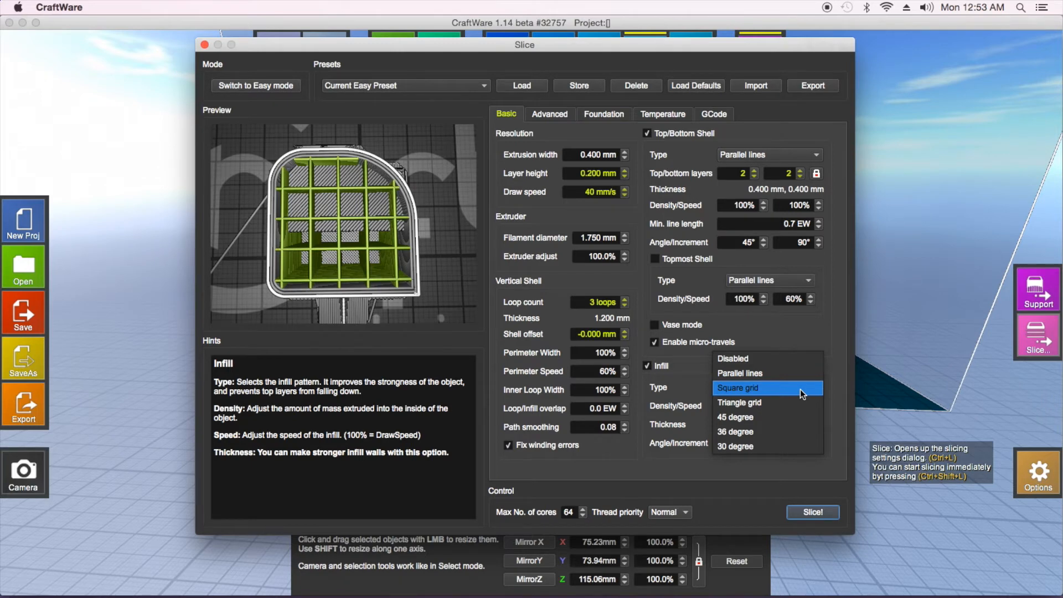
pyautogui.click(752, 376)
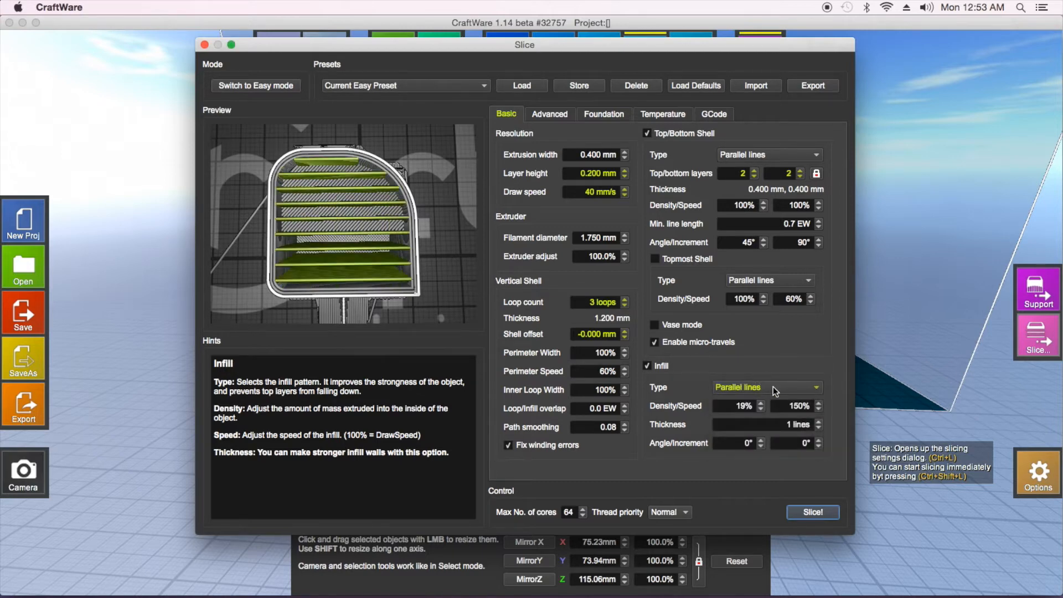
pyautogui.click(773, 387)
pyautogui.click(754, 414)
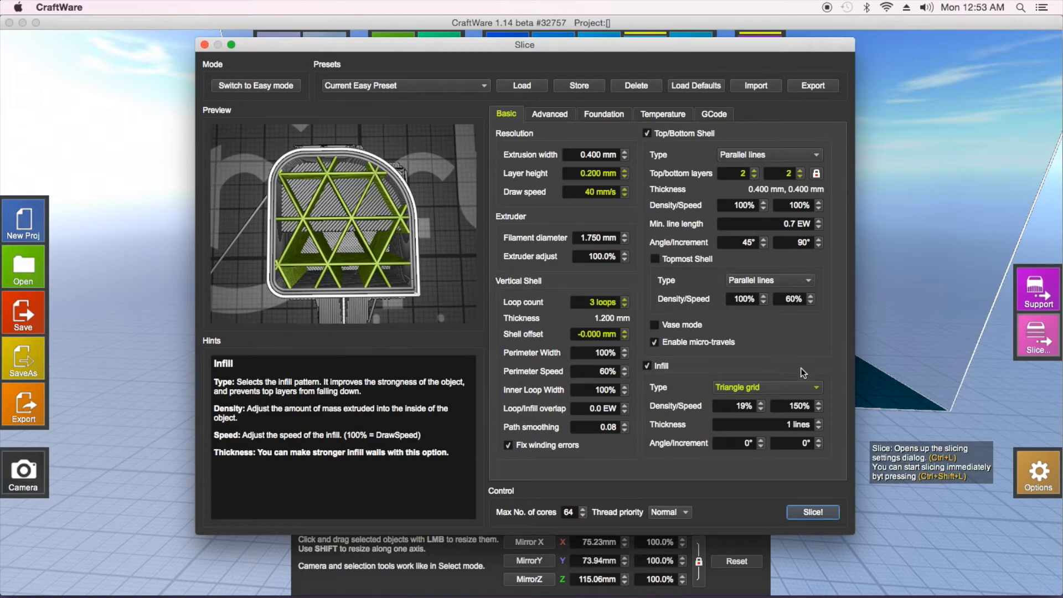
pyautogui.click(807, 388)
pyautogui.click(788, 404)
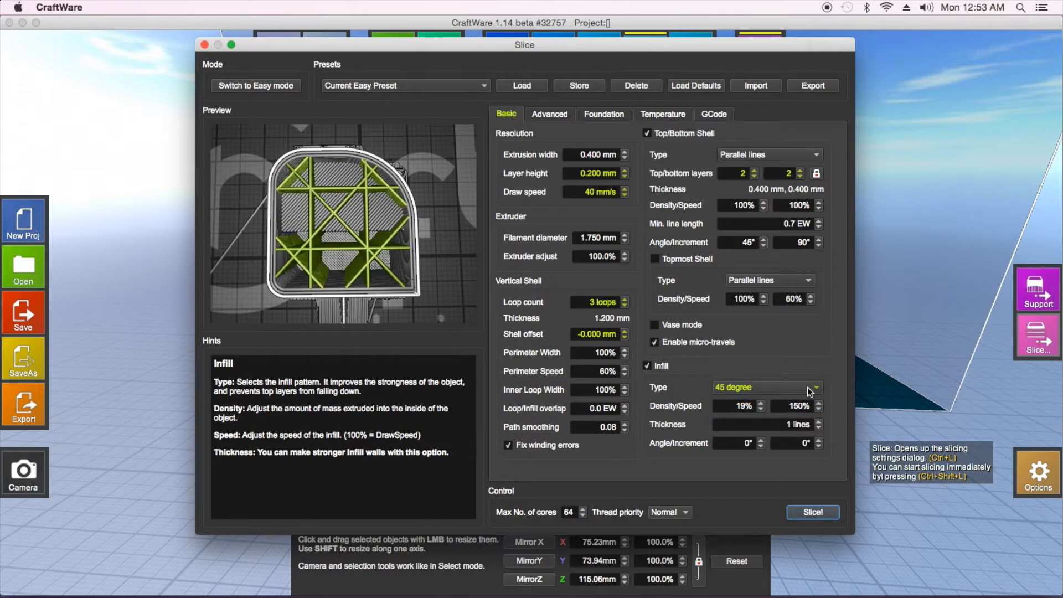
pyautogui.click(809, 391)
pyautogui.click(759, 375)
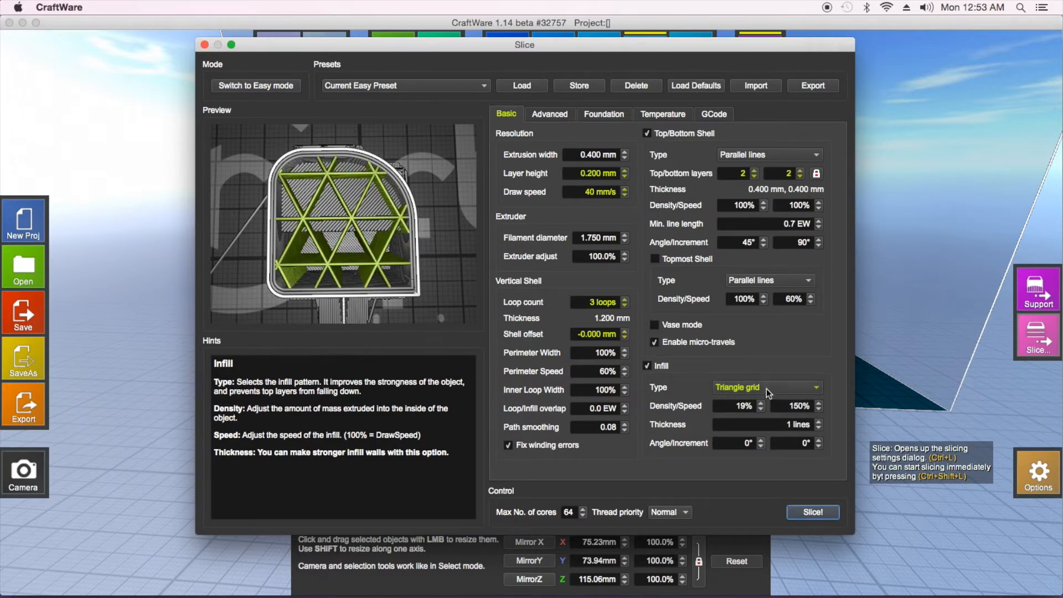
pyautogui.click(765, 393)
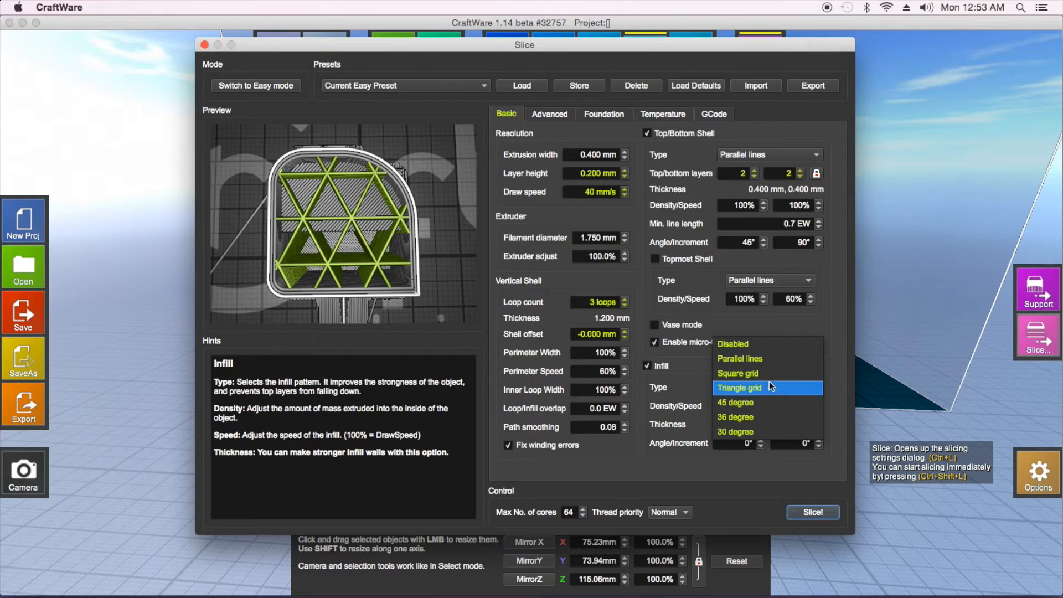
pyautogui.click(750, 350)
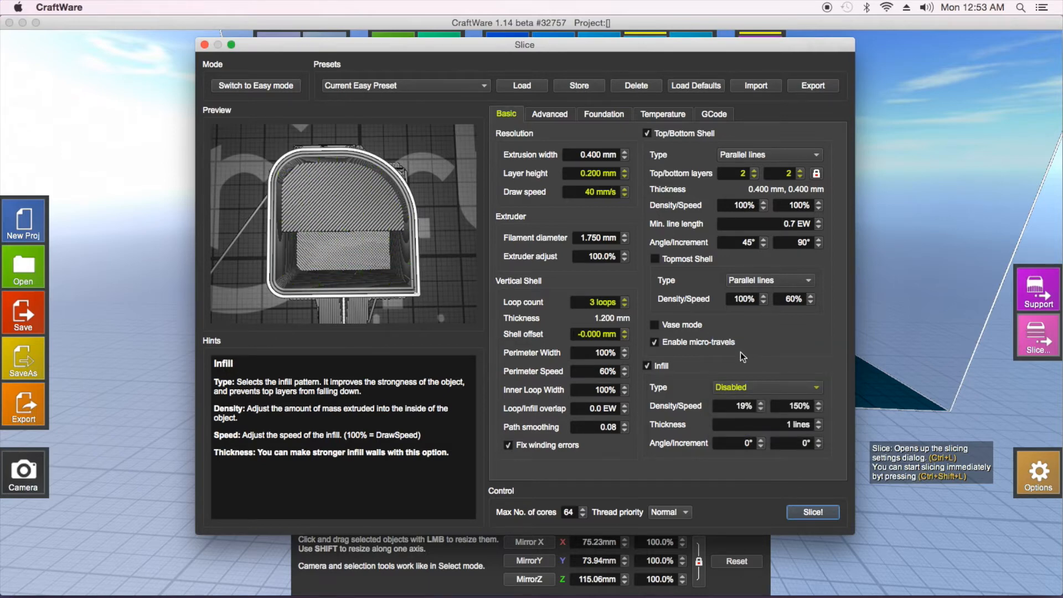
# Step: Set the infill density to 10% and the infill type to Parallel lines
pyautogui.click(648, 366)
pyautogui.click(820, 429)
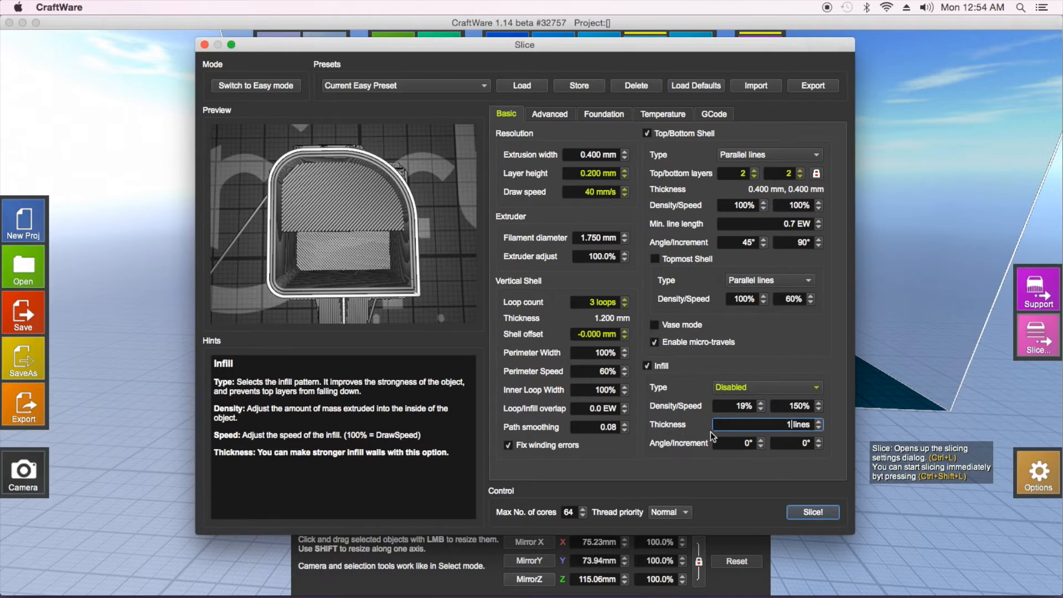
pyautogui.click(762, 409)
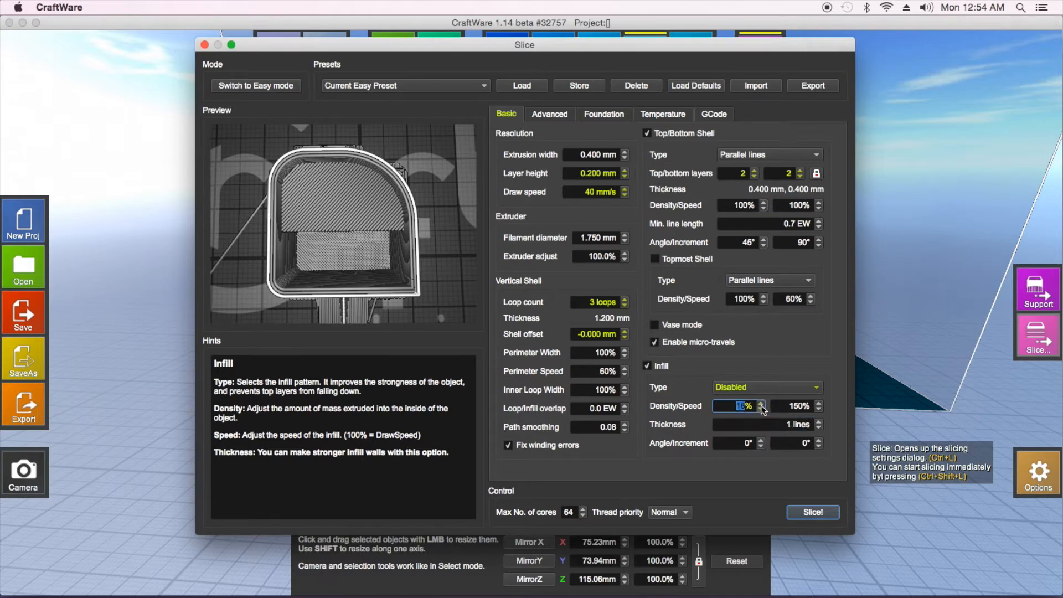
pyautogui.click(761, 408)
pyautogui.click(818, 387)
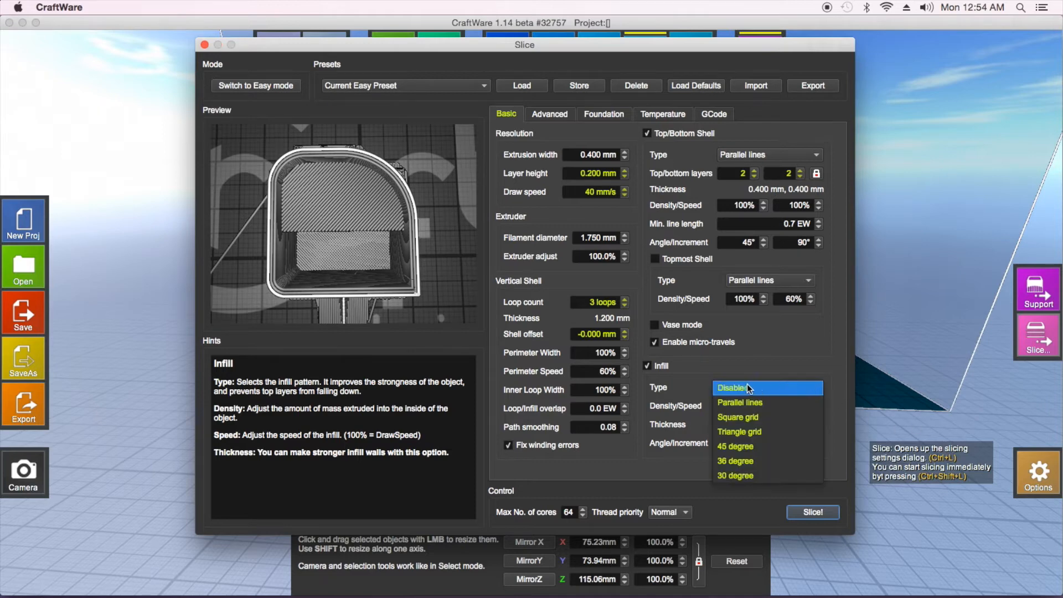
pyautogui.click(736, 402)
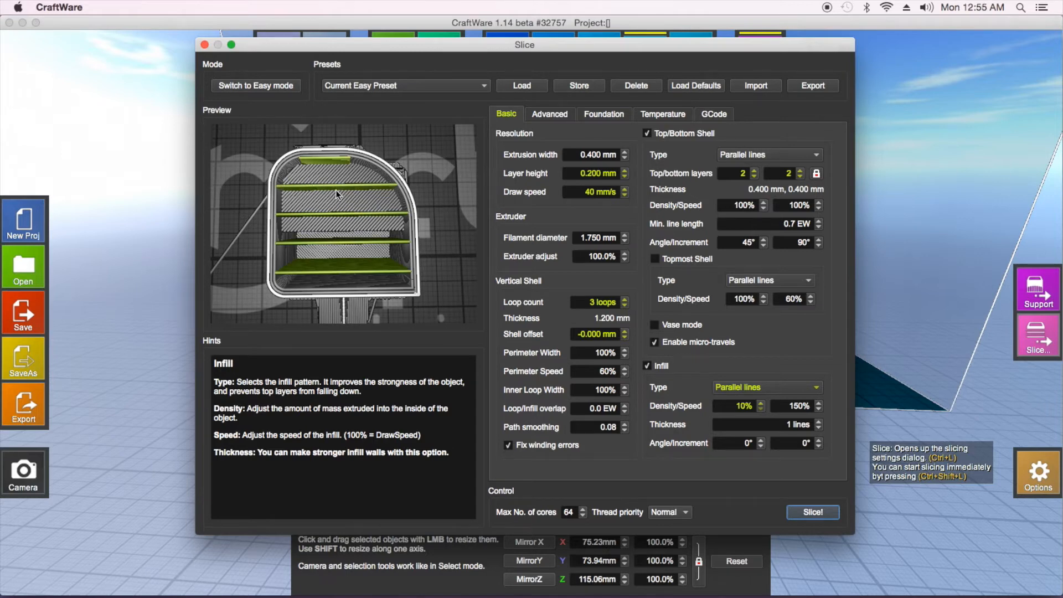
# Step: Preview infill thicknesses of 5 lines and 2 lines, and restore the thickness to 1 line
pyautogui.click(819, 427)
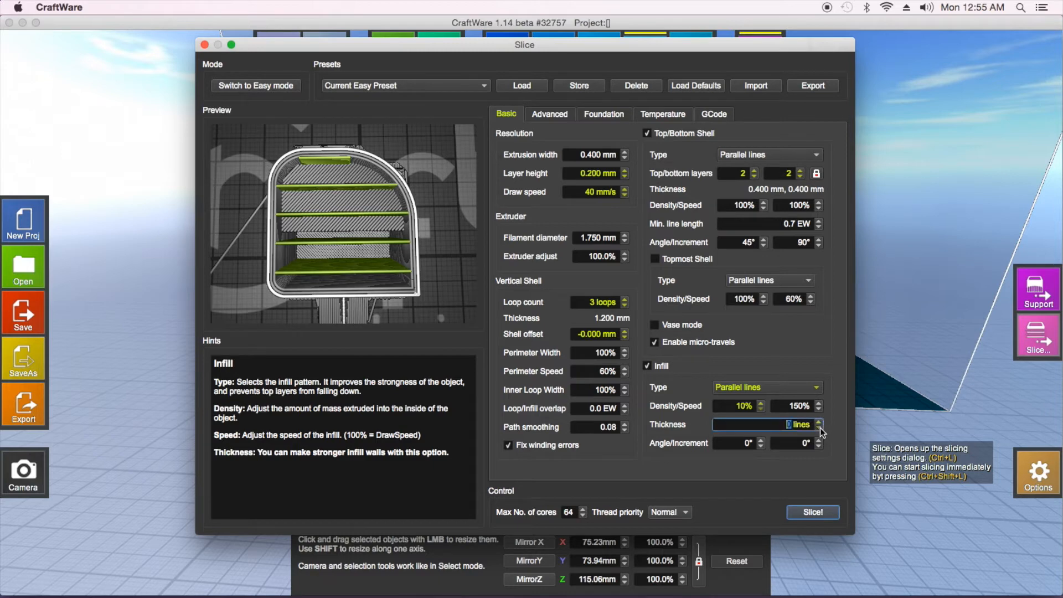
pyautogui.write('5')
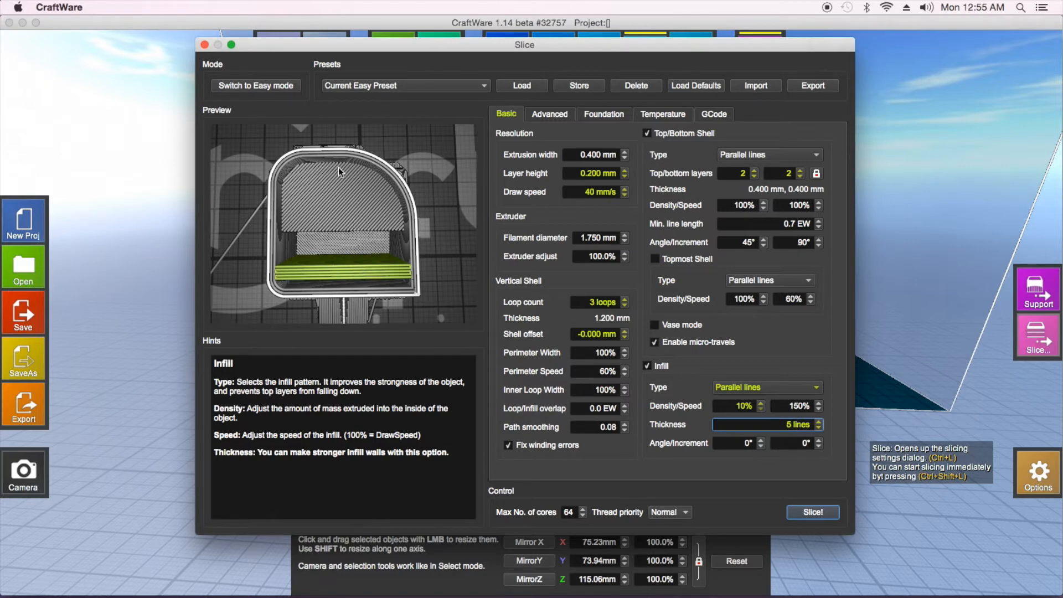
pyautogui.click(818, 428)
pyautogui.click(819, 429)
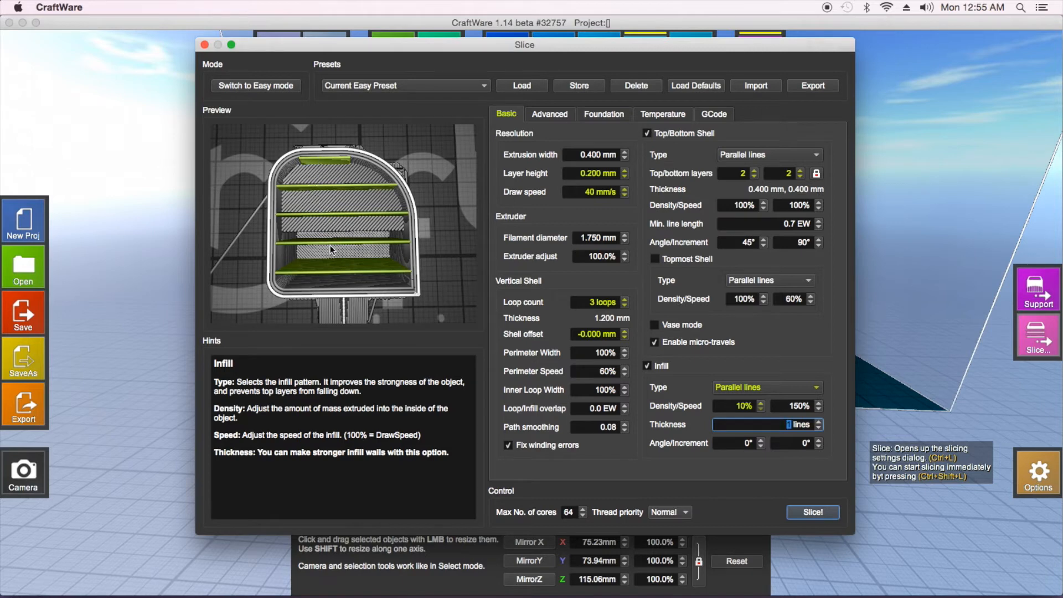
pyautogui.click(819, 420)
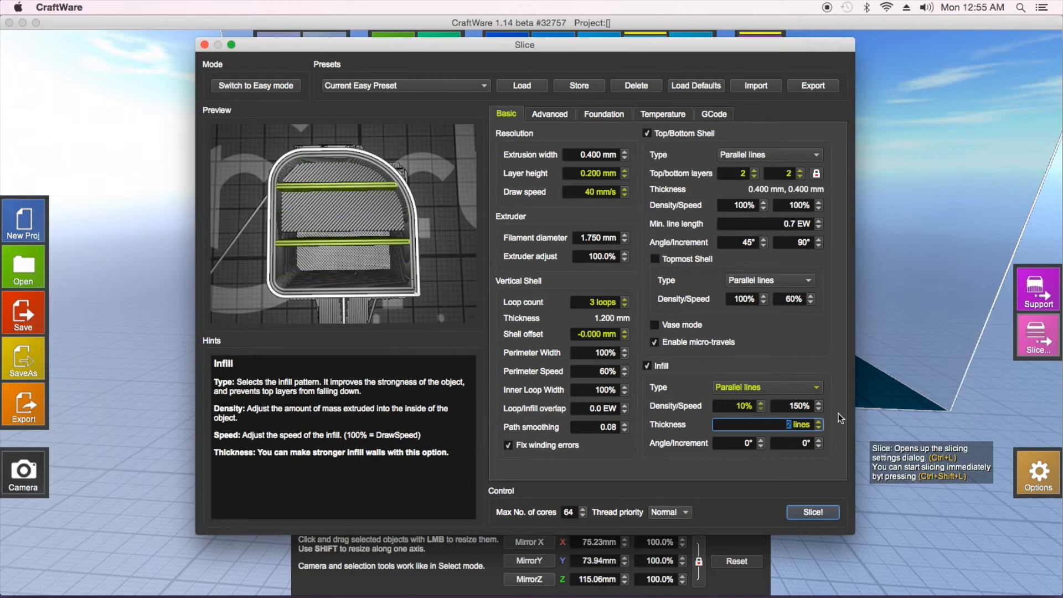
pyautogui.click(819, 428)
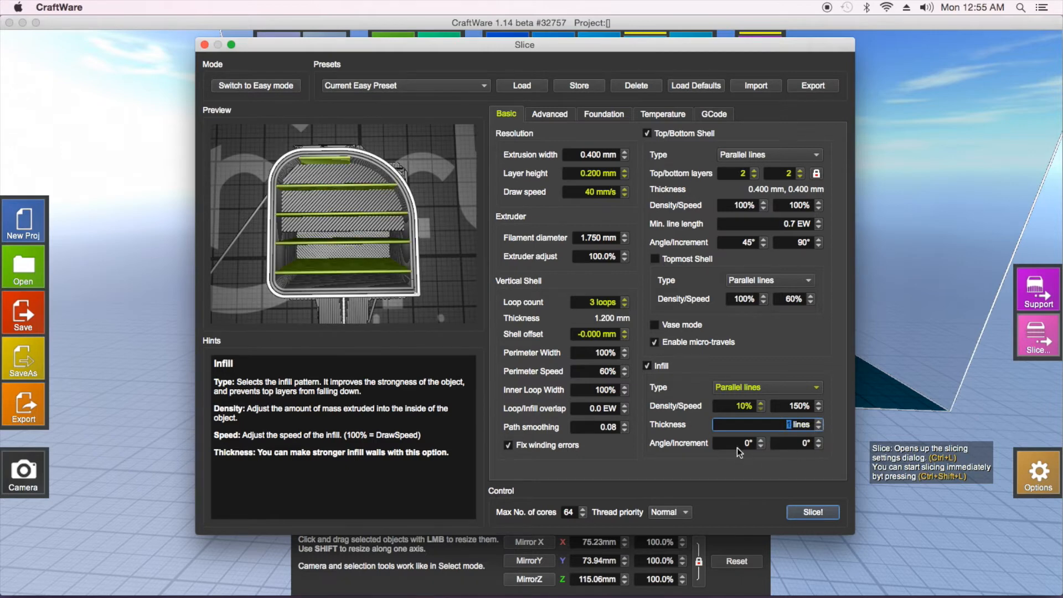
# Step: Preview a different infill base angle, and restore the angle to 0°
pyautogui.click(762, 441)
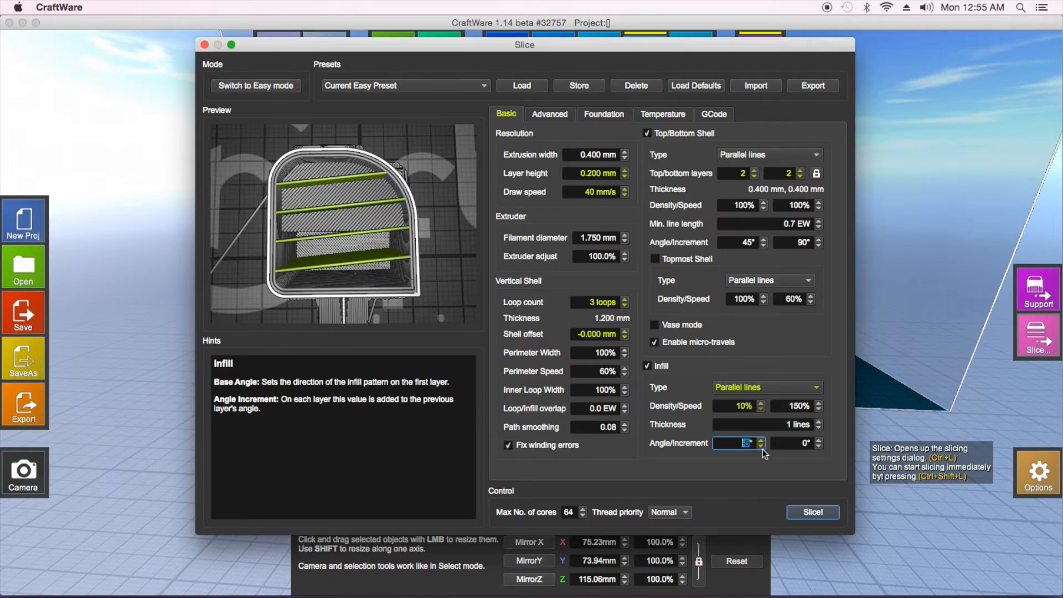
pyautogui.write('0')
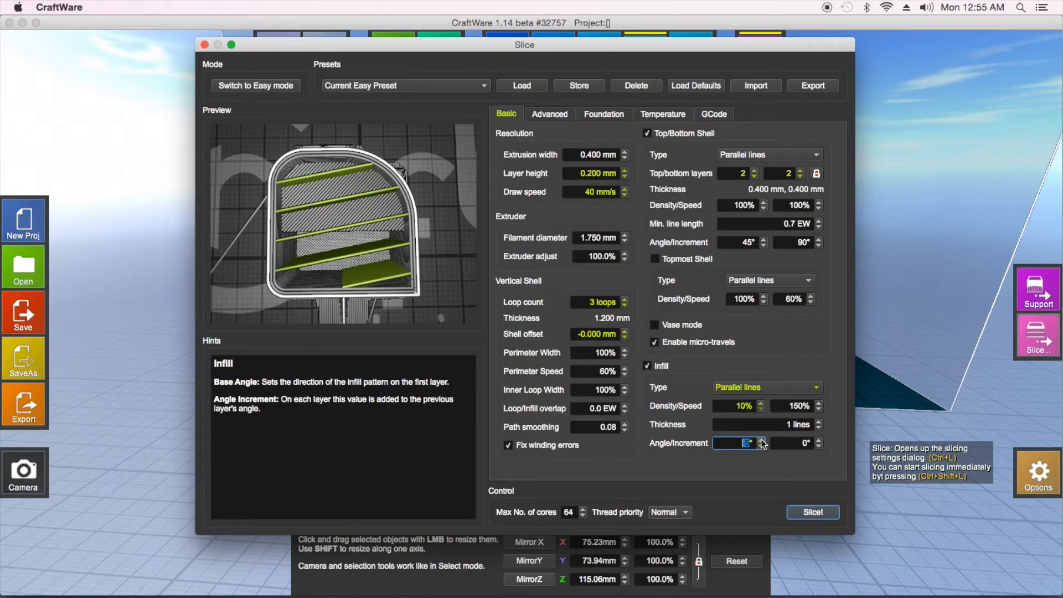
# Step: In the Advanced island settings, try a perimeter gap of 0.5 EW, and set it to 0.1 EW
pyautogui.click(562, 118)
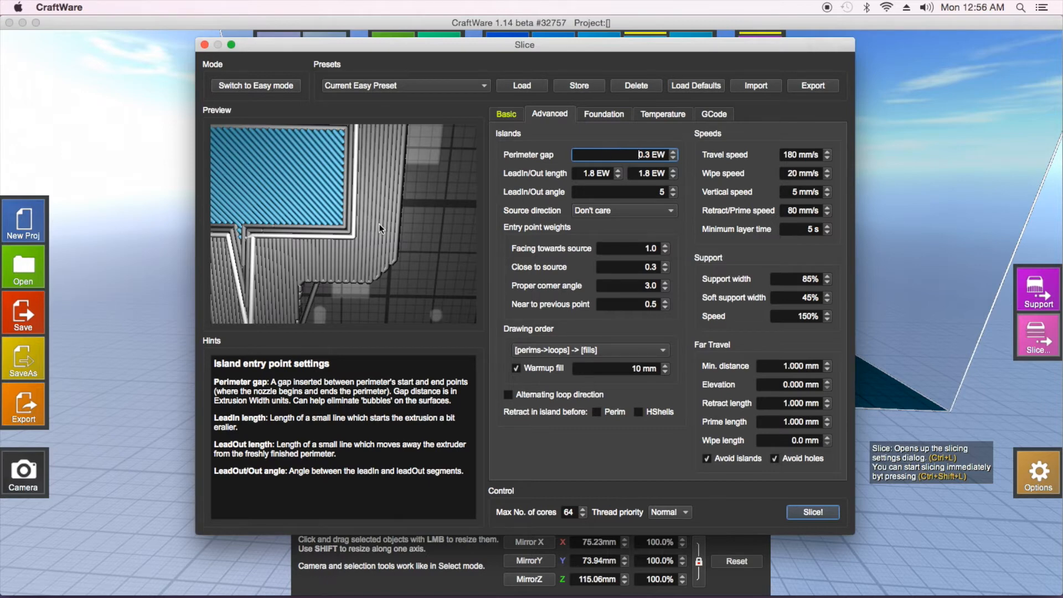
pyautogui.click(653, 157)
pyautogui.press('BackSpace')
pyautogui.write('1')
pyautogui.press('BackSpace')
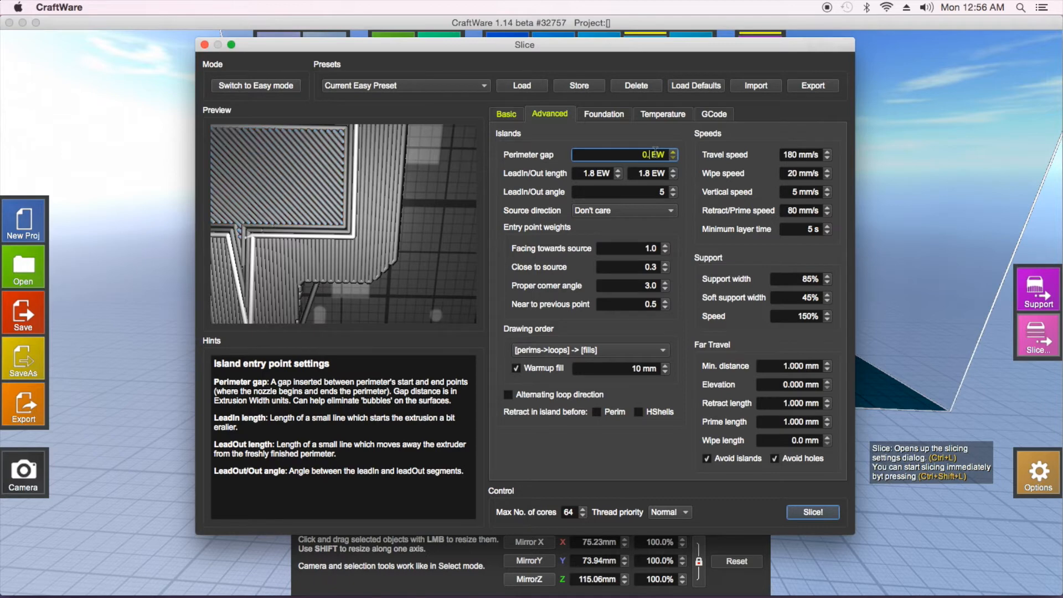
pyautogui.write('5')
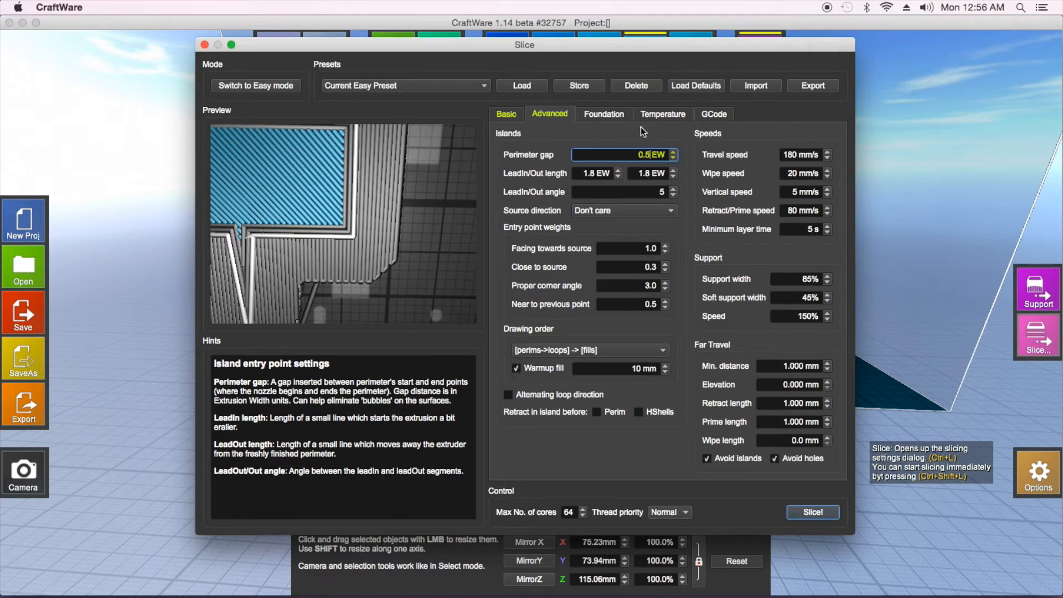
pyautogui.press('BackSpace')
pyautogui.write('1')
# Step: Review the hints for LeadIn/Out length and angle, the entry point weights, and the Retract/Prime speed
pyautogui.click(588, 173)
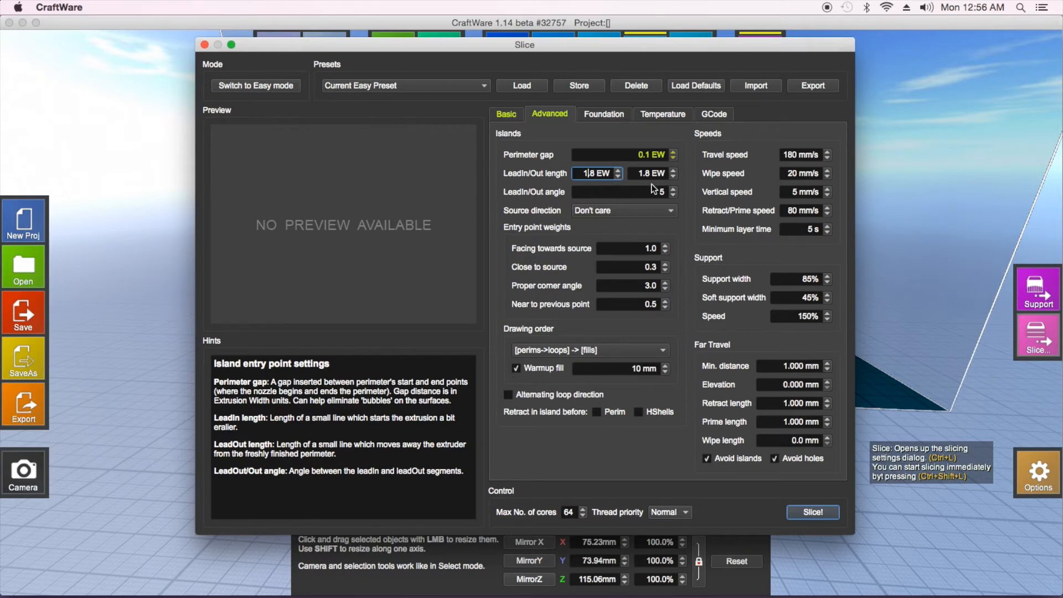
pyautogui.click(645, 173)
pyautogui.click(607, 192)
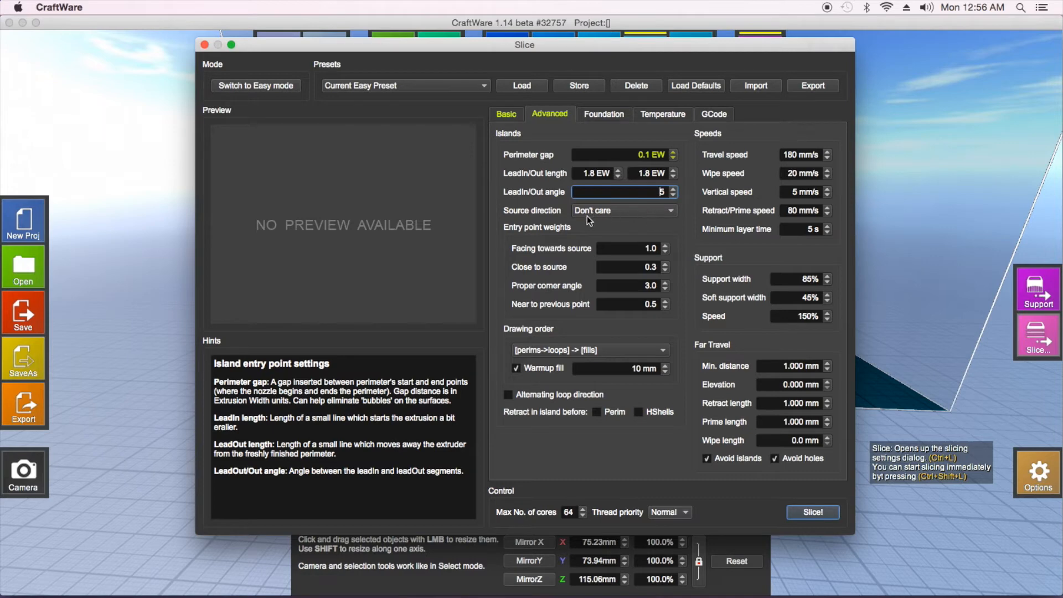
pyautogui.click(639, 248)
pyautogui.click(634, 267)
pyautogui.click(623, 286)
pyautogui.click(622, 306)
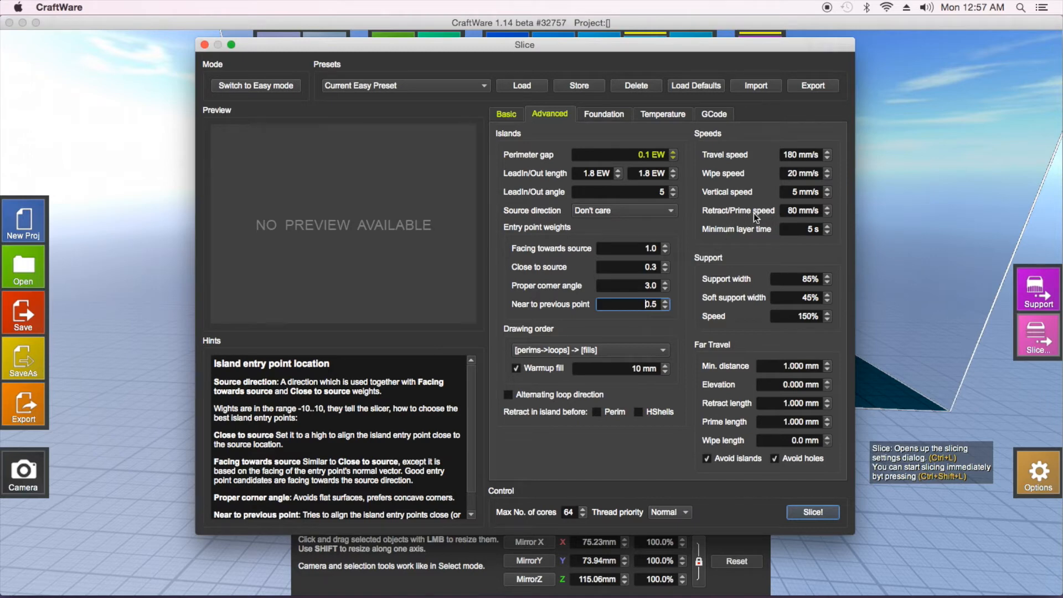
pyautogui.click(808, 211)
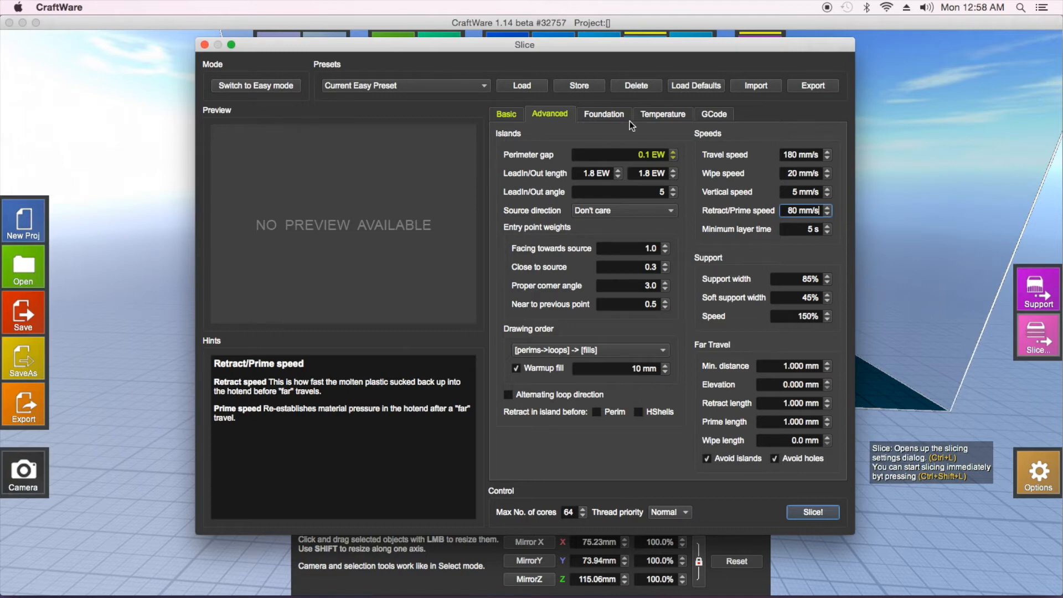
# Step: Set the first layer height in the Foundation settings to 0.100 mm
pyautogui.click(594, 116)
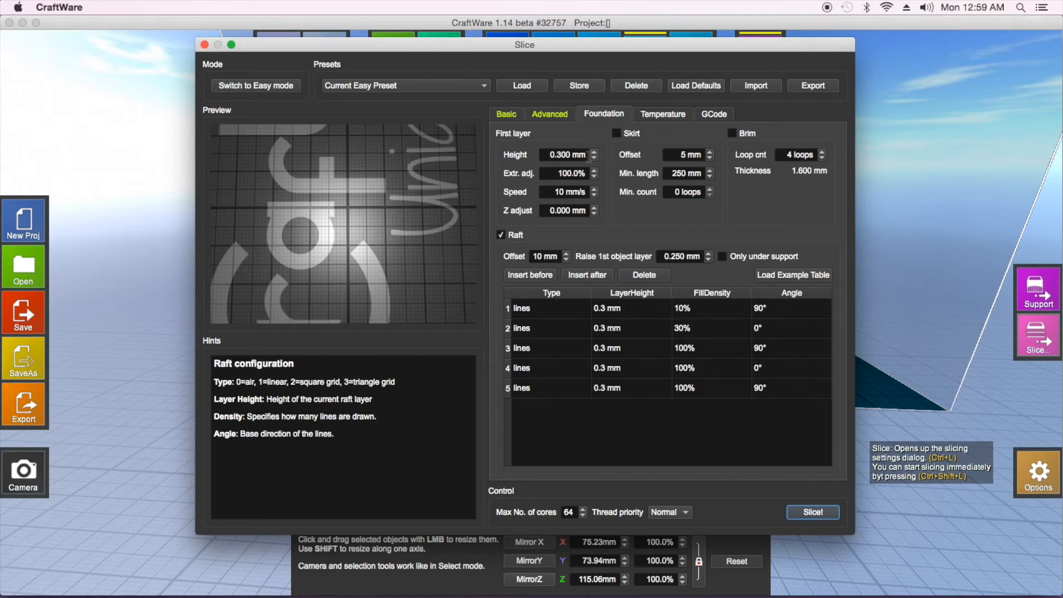
pyautogui.click(596, 158)
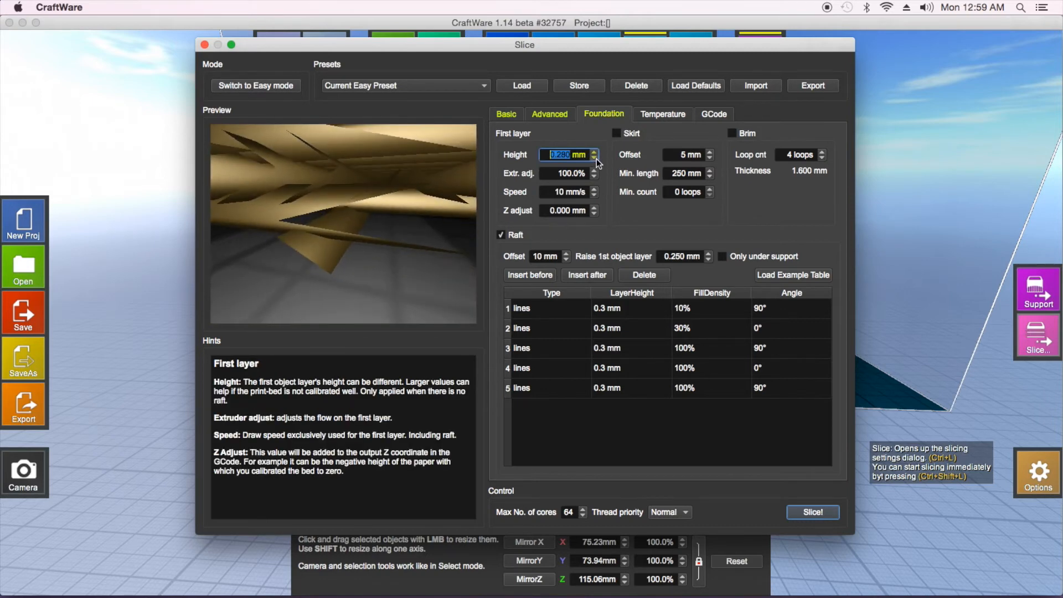
pyautogui.click(597, 159)
pyautogui.click(578, 158)
pyautogui.press('BackSpace')
pyautogui.press('BackSpace')
pyautogui.press('BackSpace')
pyautogui.write('1')
pyautogui.press('Tab')
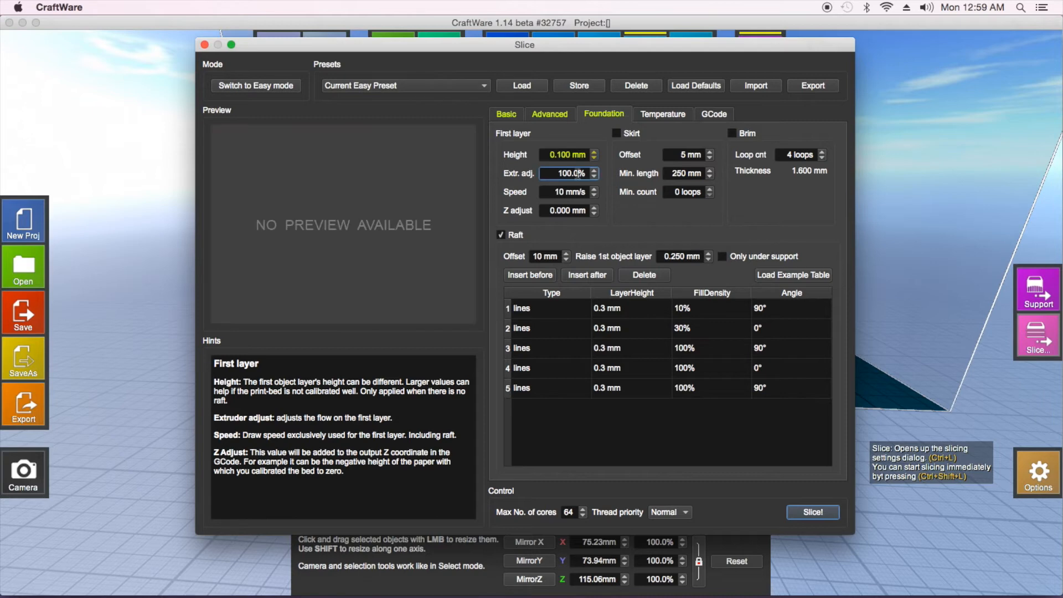
pyautogui.click(578, 157)
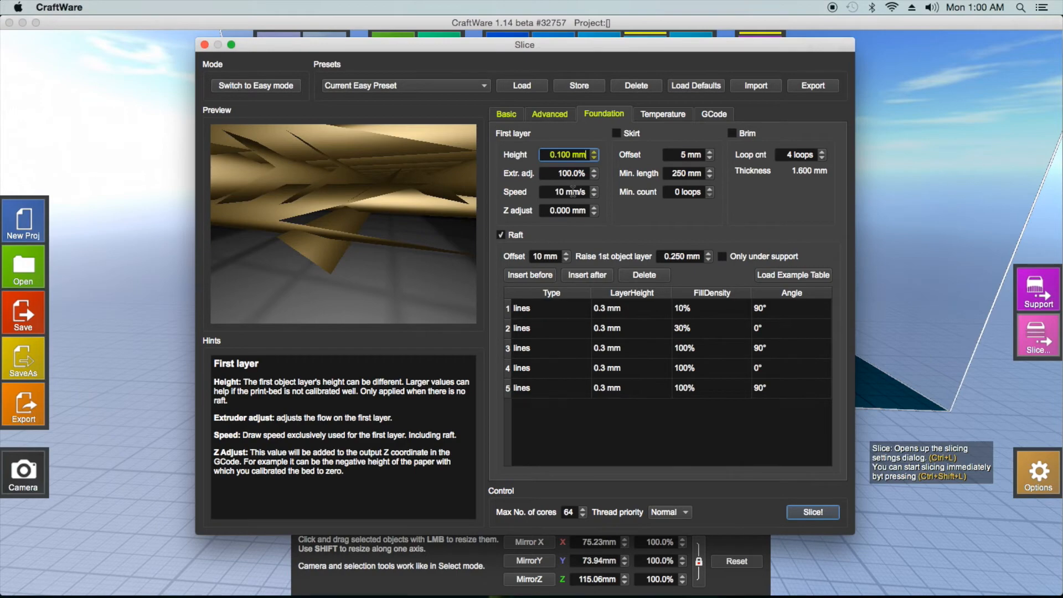
# Step: Set the layer height in the Basic resolution settings to 0.100 mm
pyautogui.click(507, 115)
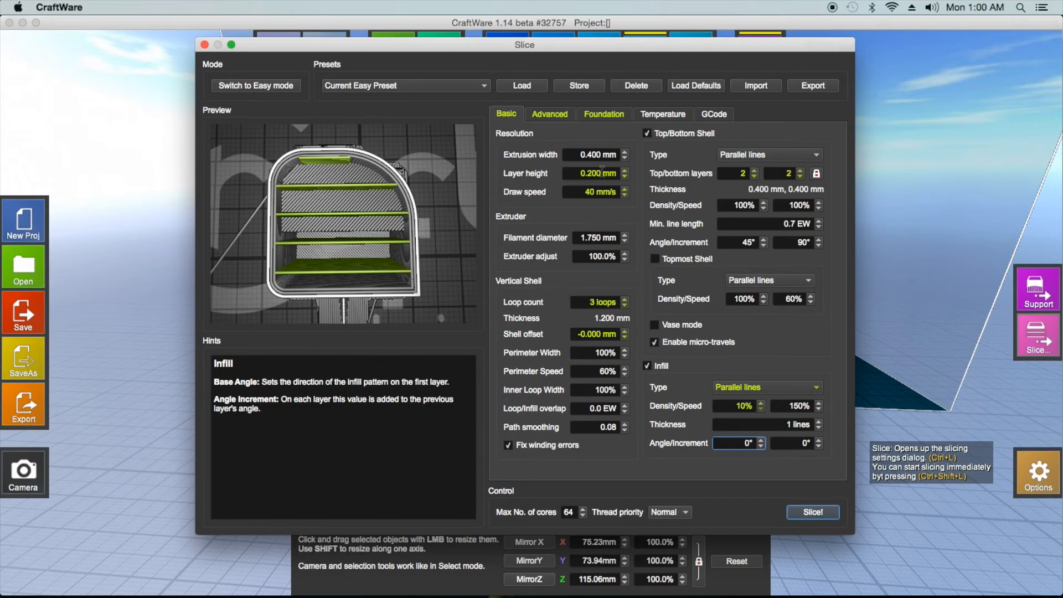
pyautogui.click(601, 173)
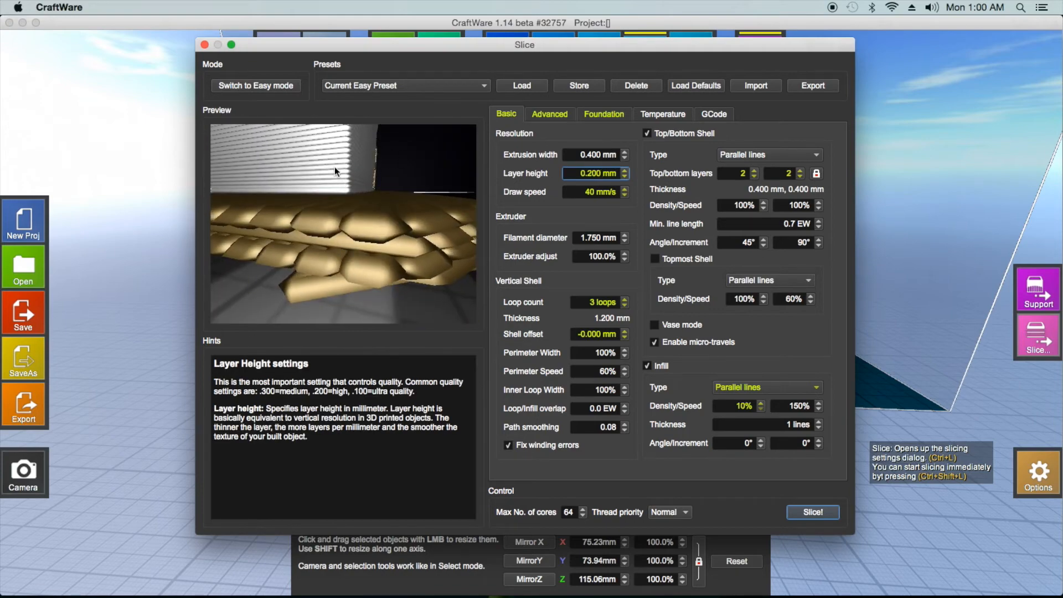
pyautogui.click(591, 173)
pyautogui.press('BackSpace')
pyautogui.write('1')
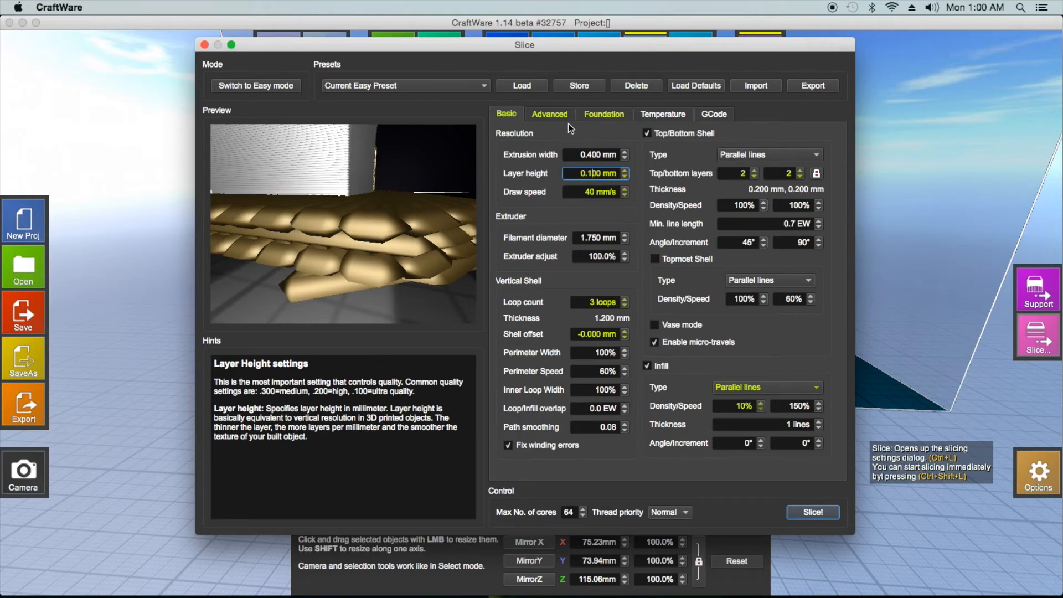
# Step: Compare the Skirt and Brim foundation options in the preview
pyautogui.click(604, 115)
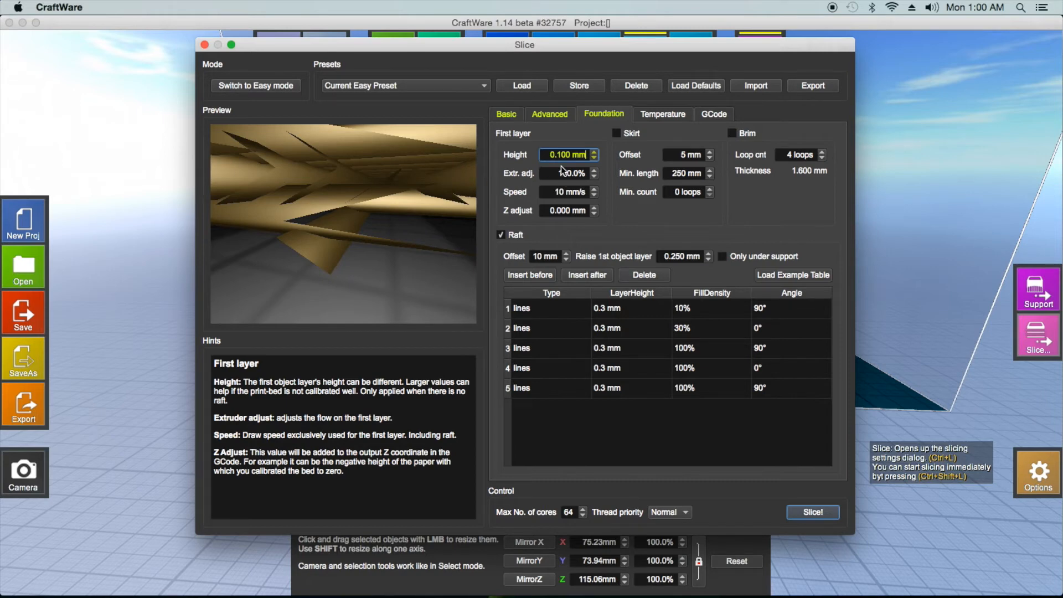
pyautogui.click(616, 133)
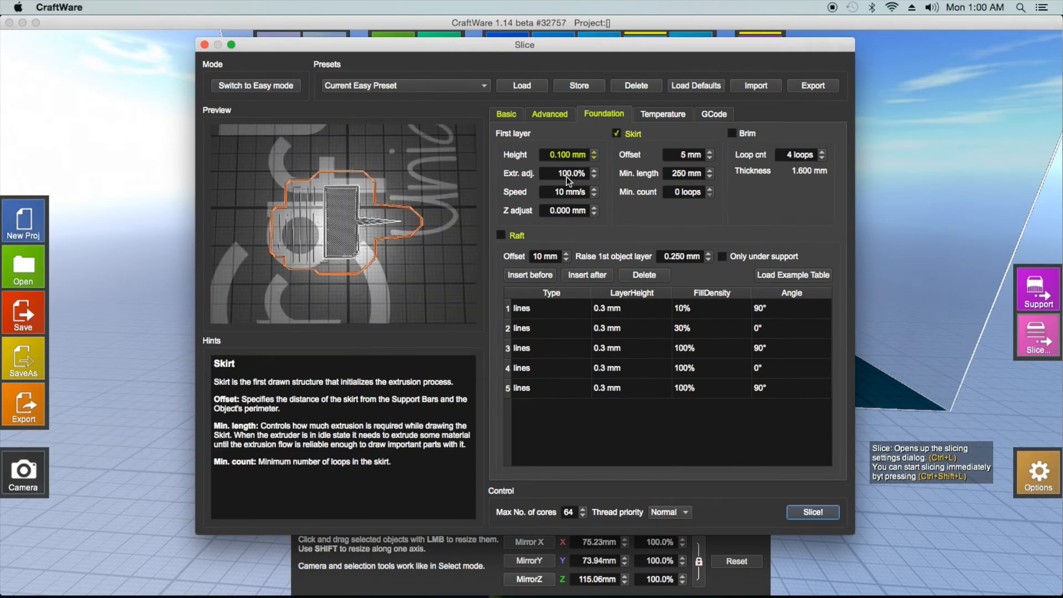
pyautogui.click(618, 133)
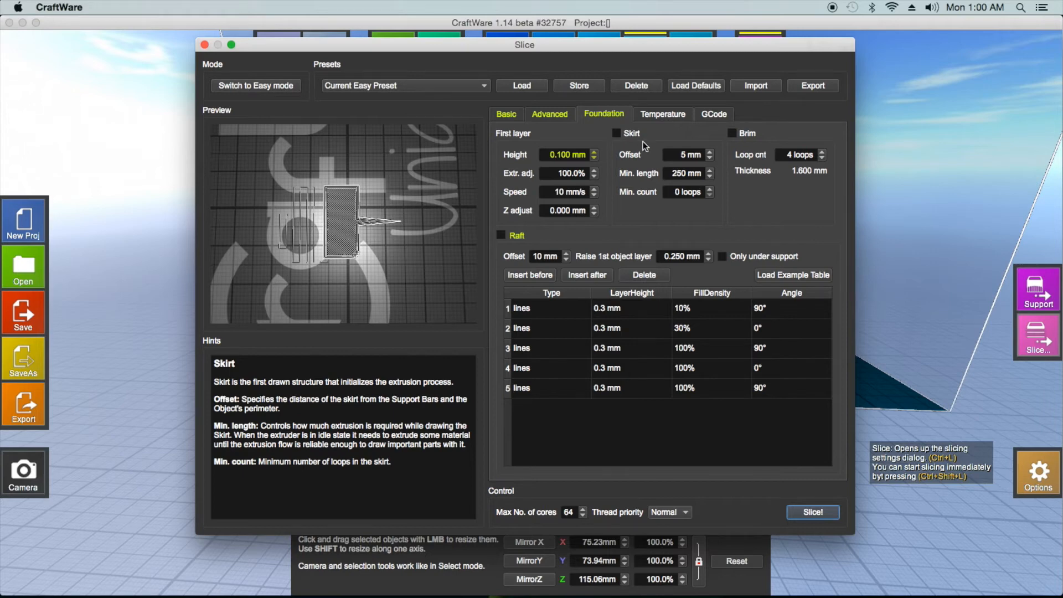
pyautogui.click(617, 134)
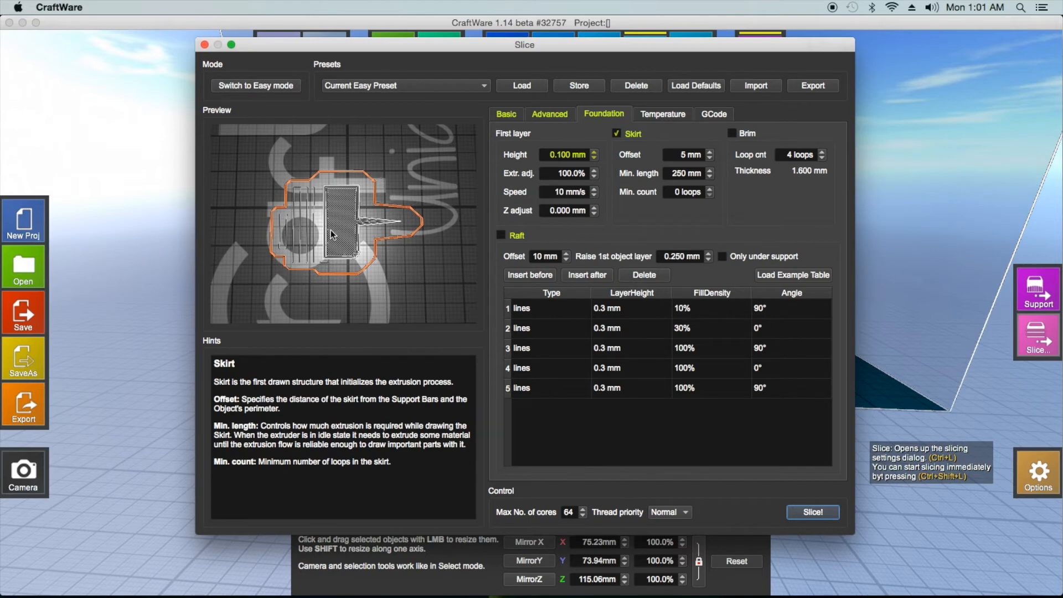
pyautogui.click(733, 133)
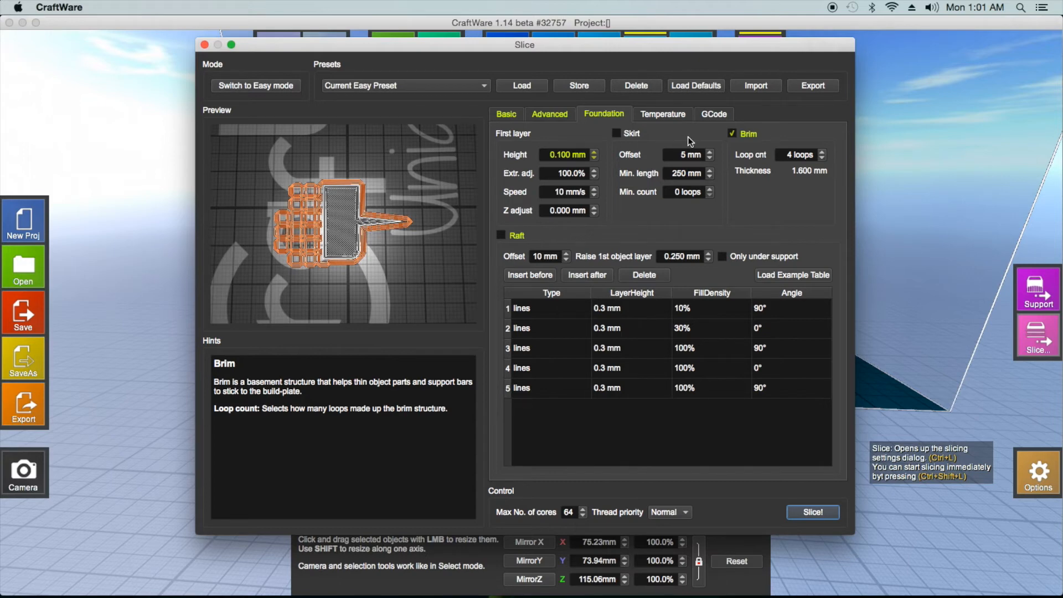
pyautogui.click(619, 135)
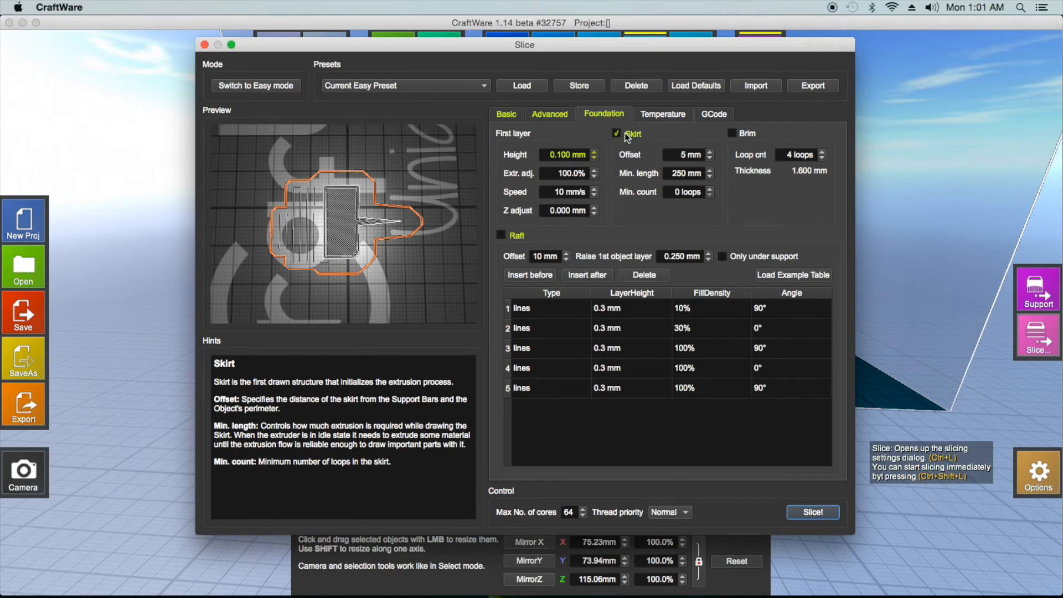
# Step: Inspect the skirt's offset and minimum length settings, and disable the skirt
pyautogui.click(683, 155)
pyautogui.click(679, 173)
pyautogui.click(685, 157)
pyautogui.click(618, 134)
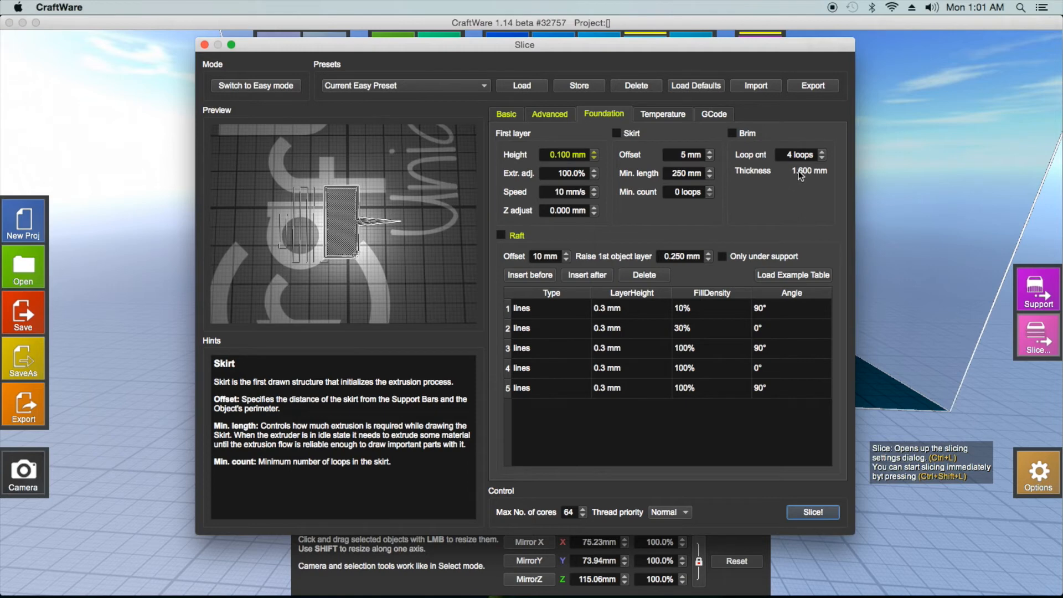
# Step: Compare the Brim, Skirt and Raft foundations in the preview, and leave Raft enabled
pyautogui.click(731, 134)
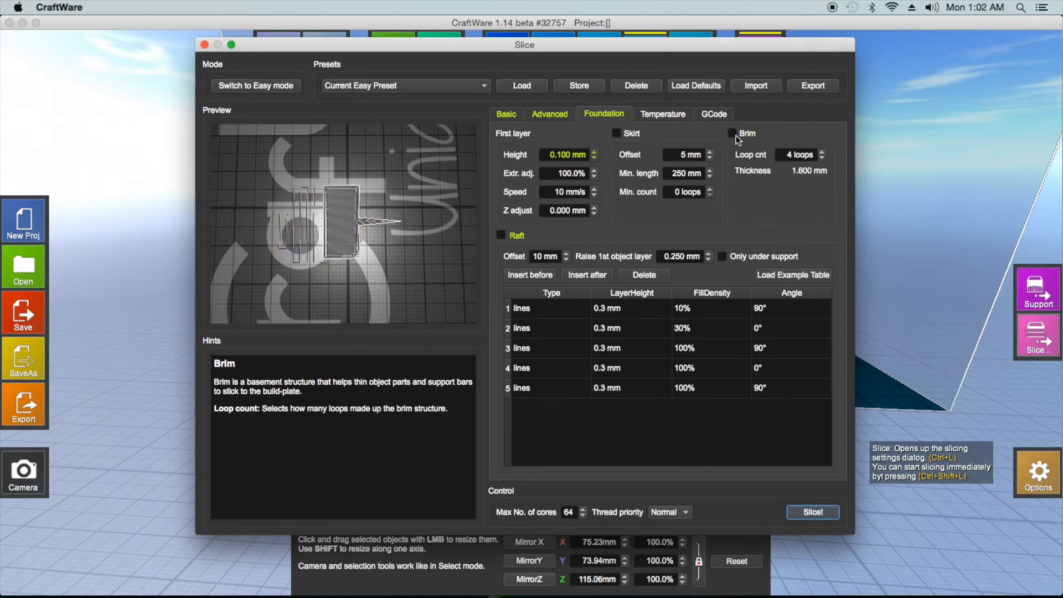
pyautogui.click(502, 235)
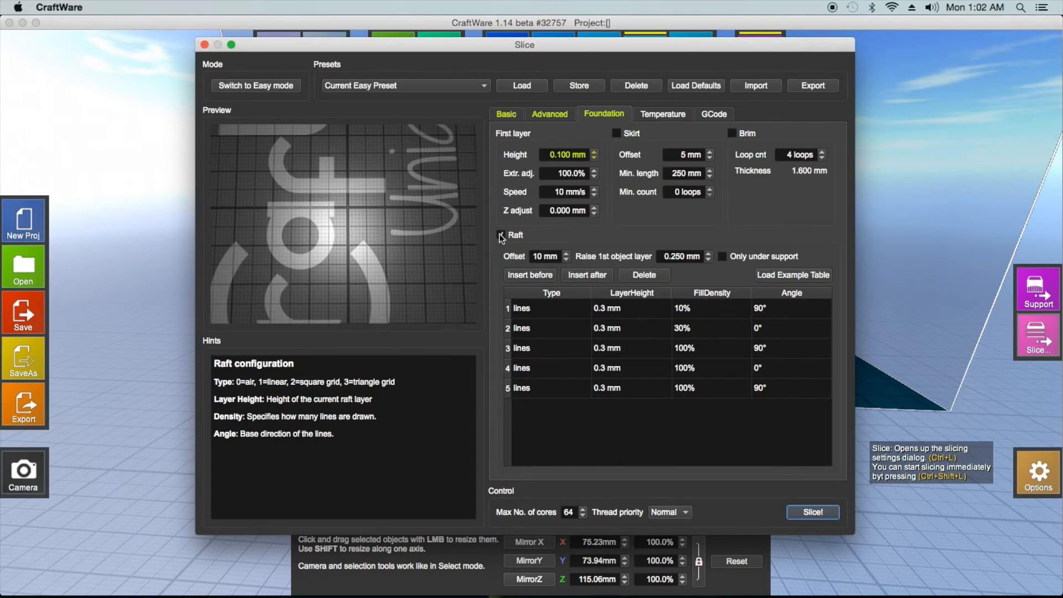
pyautogui.click(618, 134)
pyautogui.click(732, 133)
pyautogui.click(501, 235)
pyautogui.moveTo(737, 130)
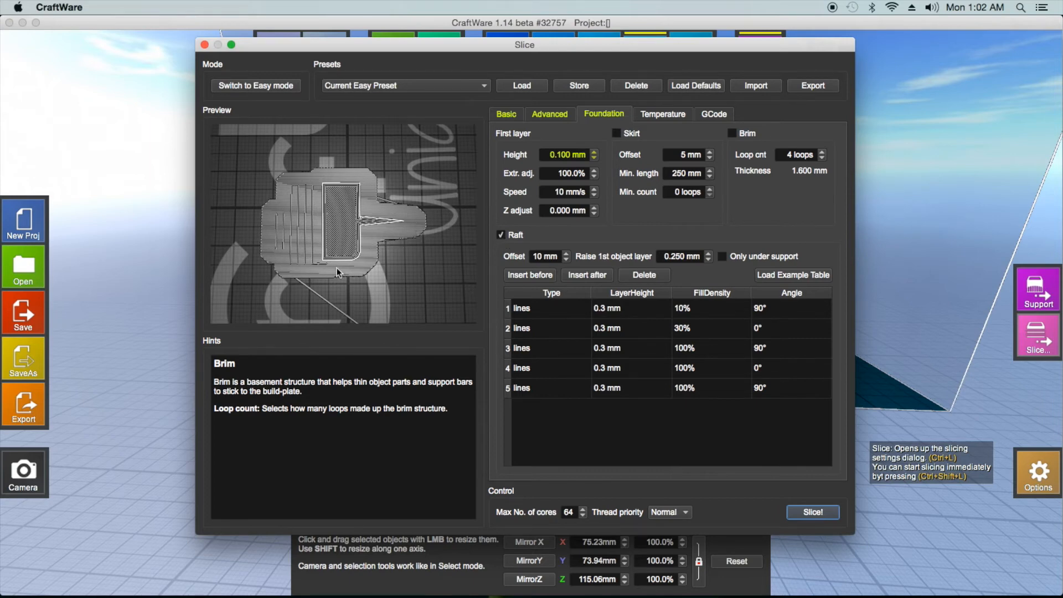
pyautogui.click(732, 134)
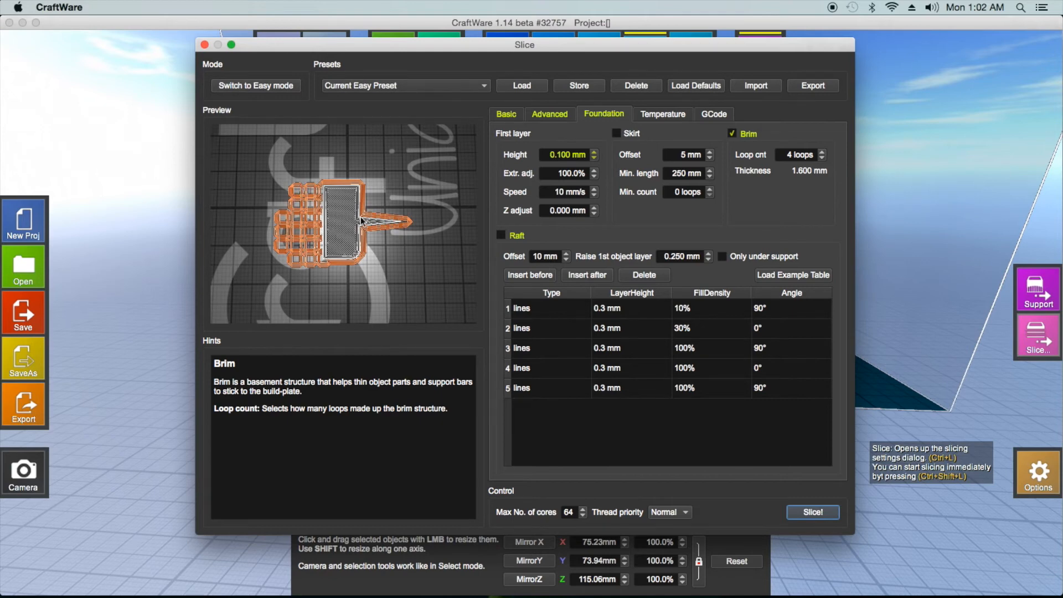
pyautogui.click(502, 237)
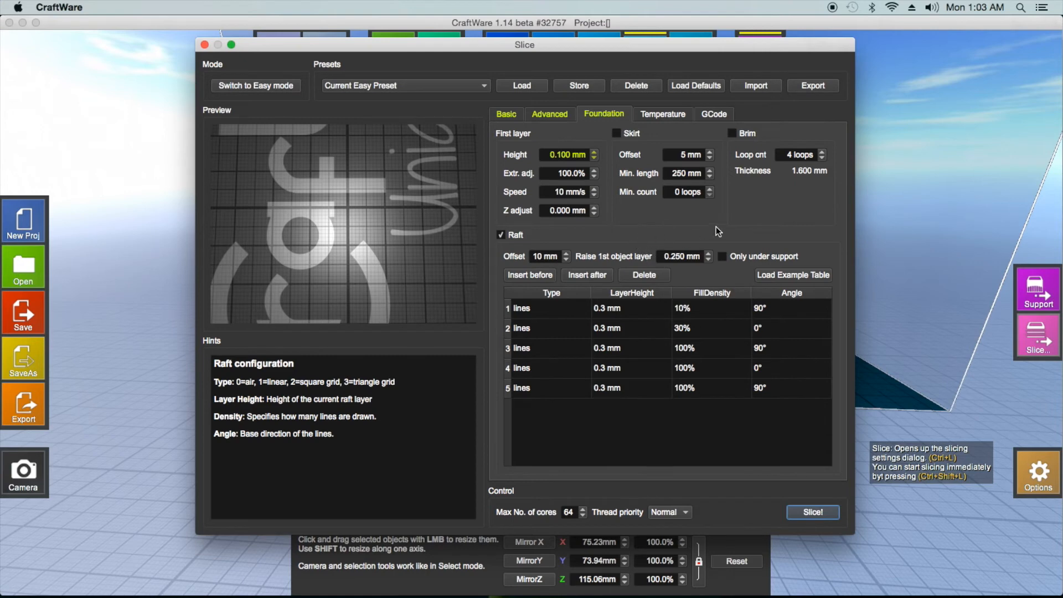
# Step: Set the head temperature in the heating settings to 200 °C
pyautogui.click(664, 116)
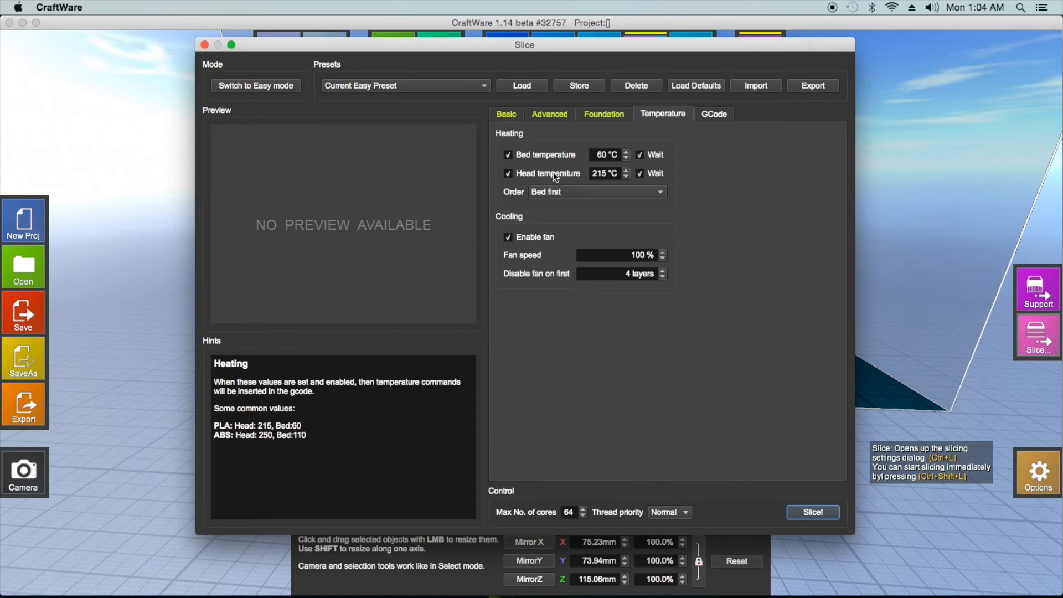
pyautogui.click(625, 176)
pyautogui.click(626, 176)
pyautogui.click(625, 176)
pyautogui.click(626, 176)
pyautogui.click(626, 176)
pyautogui.click(626, 176)
pyautogui.click(626, 176)
pyautogui.click(626, 176)
pyautogui.click(626, 176)
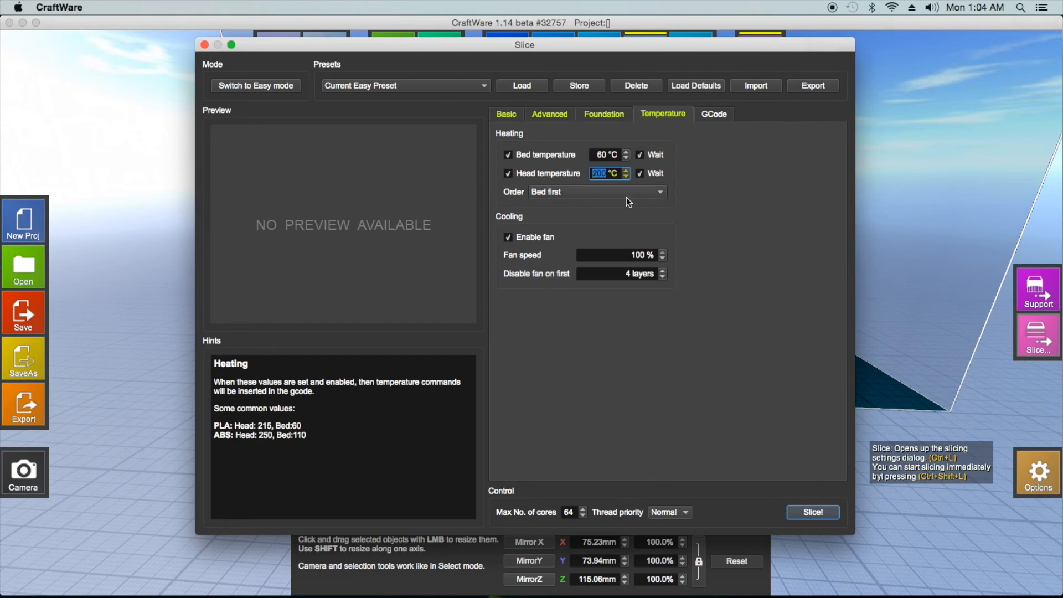
# Step: Switch the heating order to Head first, and restore it to Bed first
pyautogui.click(642, 194)
pyautogui.click(582, 207)
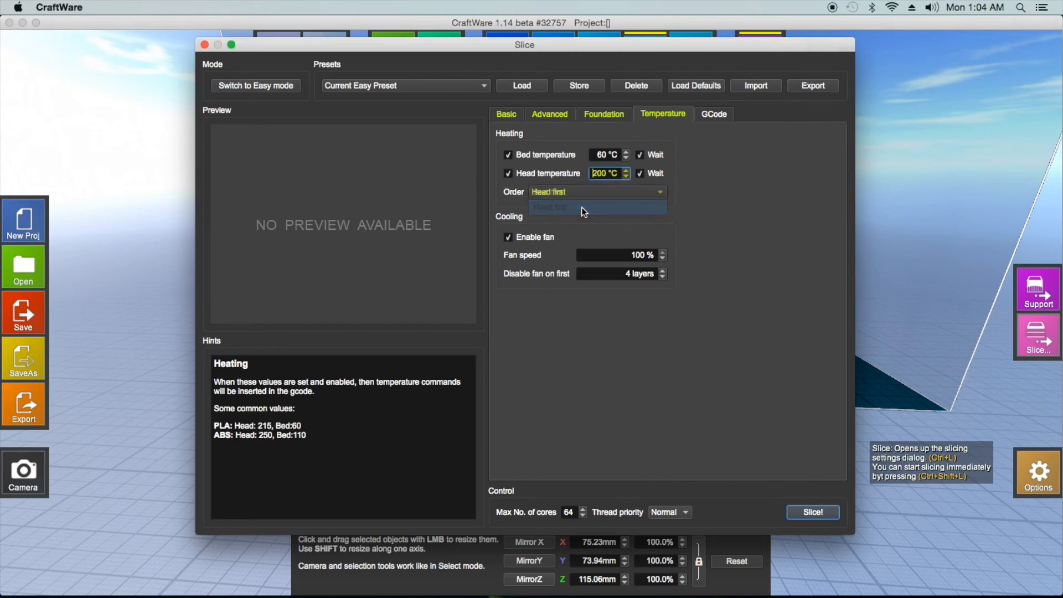
pyautogui.click(660, 195)
pyautogui.click(587, 181)
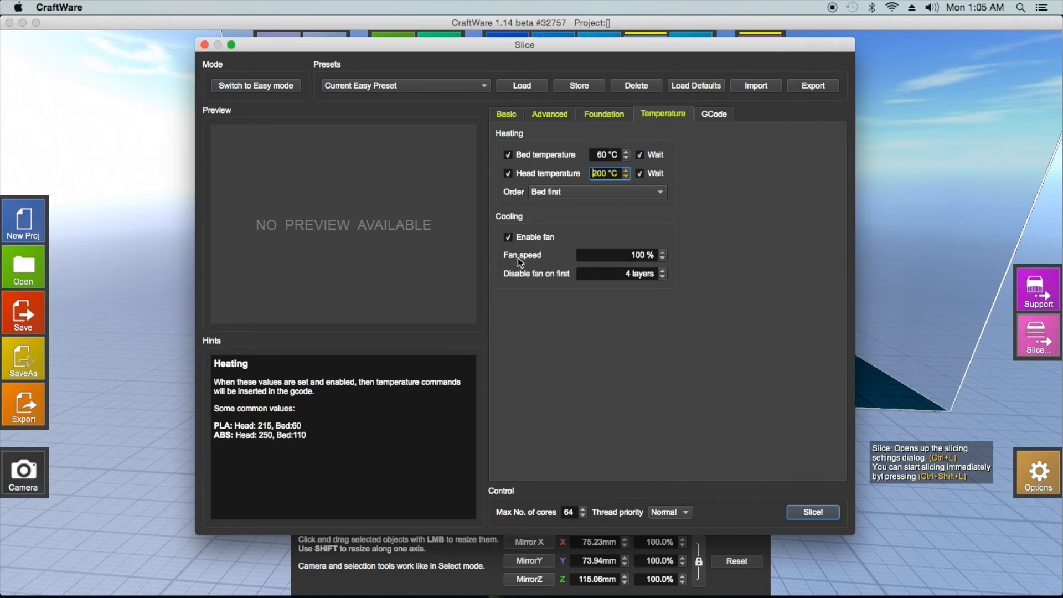
# Step: Check the fan speed setting, and change the number of first layers on which the fan is disabled
pyautogui.click(665, 254)
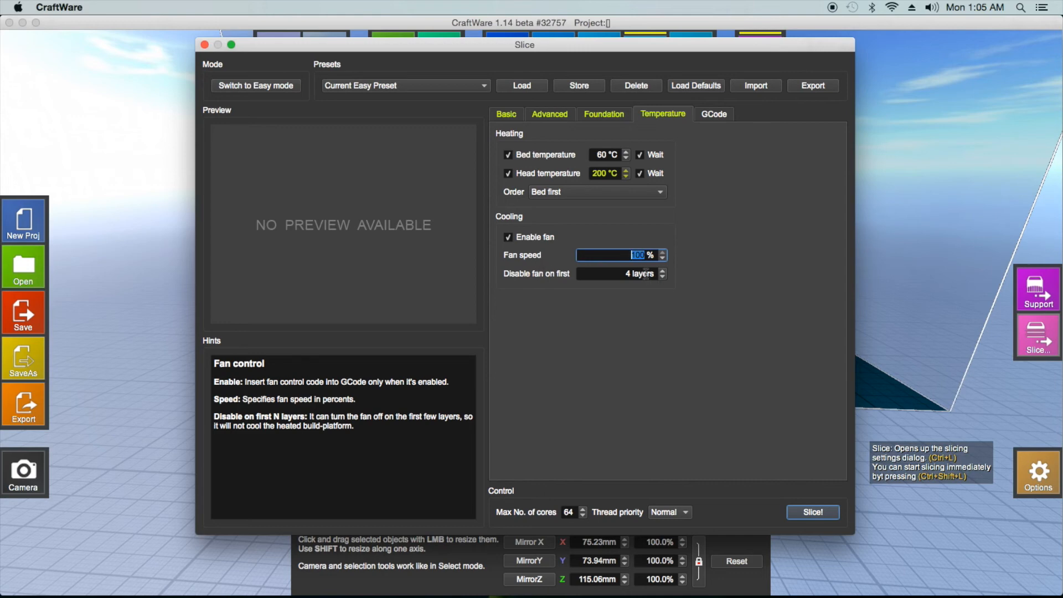
pyautogui.click(667, 270)
pyautogui.click(666, 271)
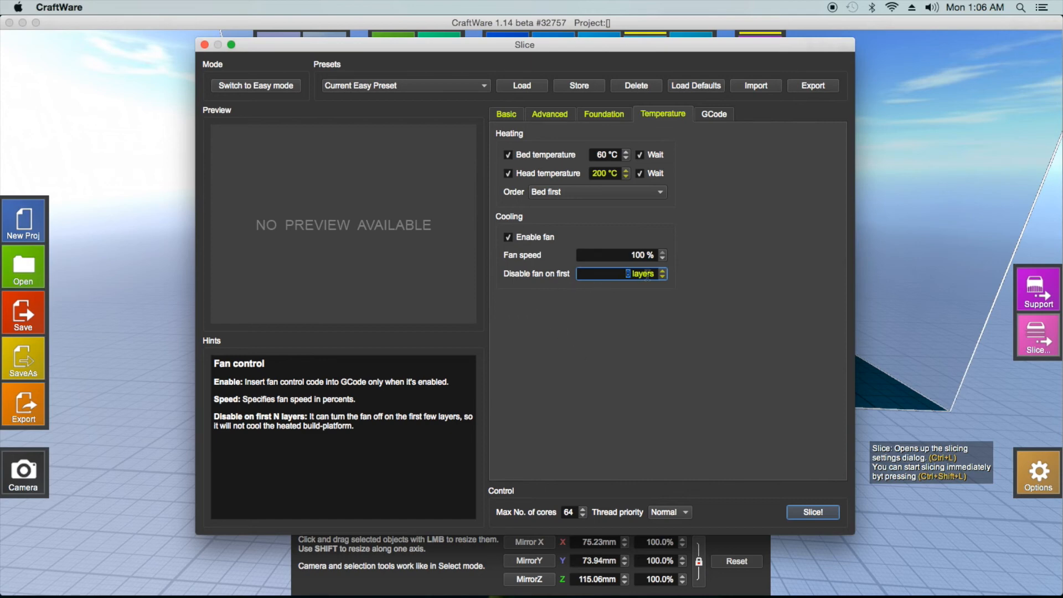
# Step: Open the GCode settings to review the header, footer and postprocessing options
pyautogui.click(714, 114)
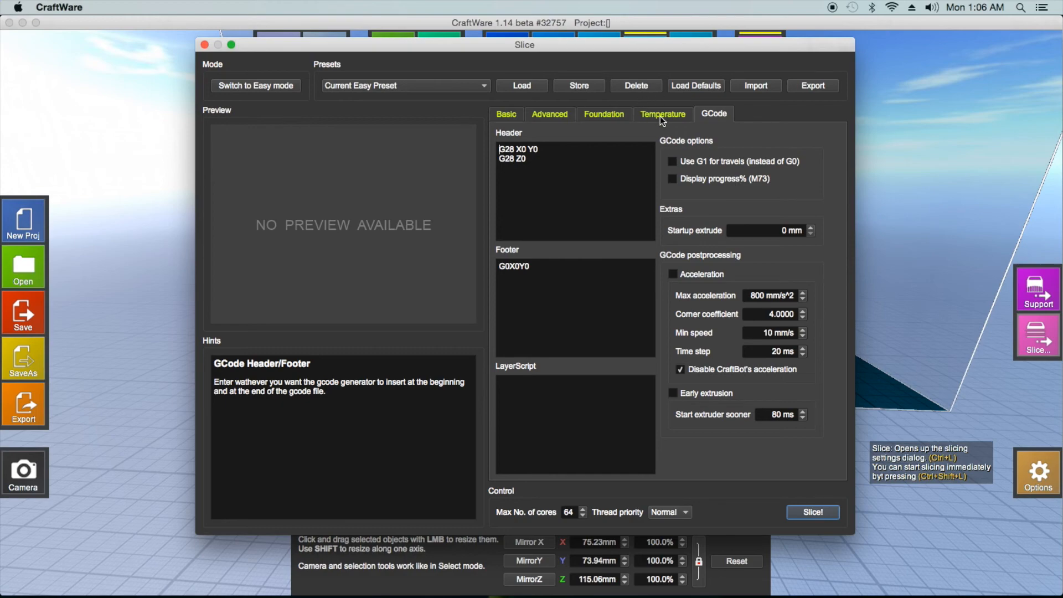
# Step: Review the Basic, Advanced, Foundation and Temperature settings, slice the model, and inspect the generated toolpaths around its base
pyautogui.click(510, 114)
pyautogui.click(550, 114)
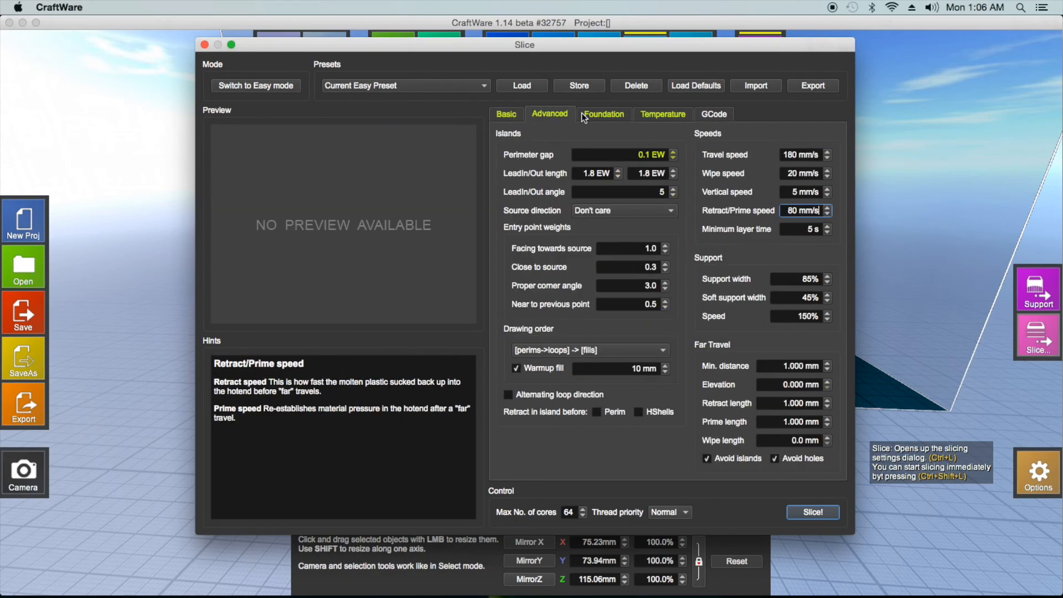
pyautogui.click(602, 115)
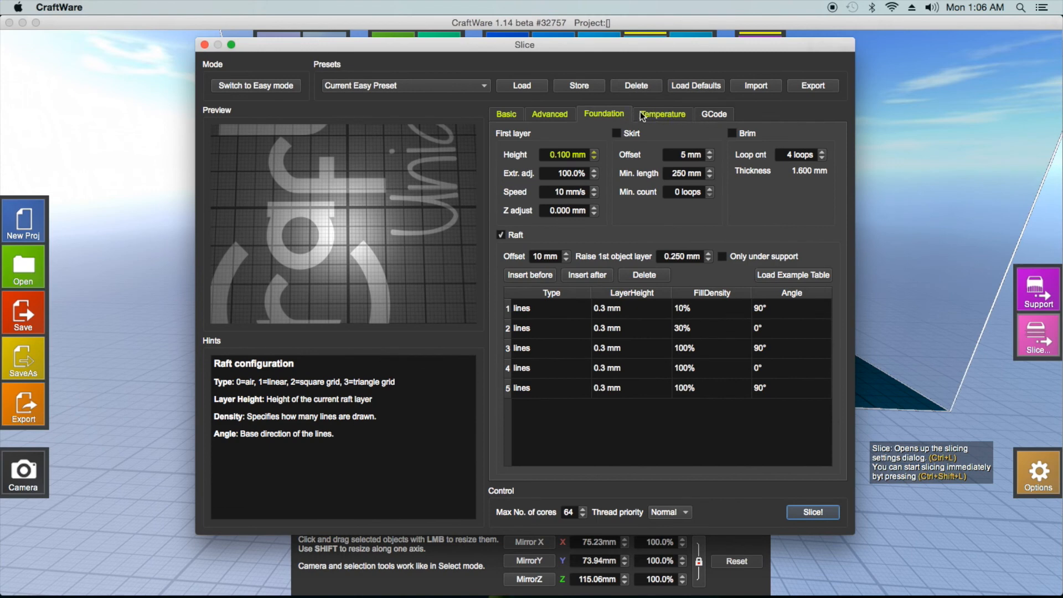
pyautogui.click(663, 115)
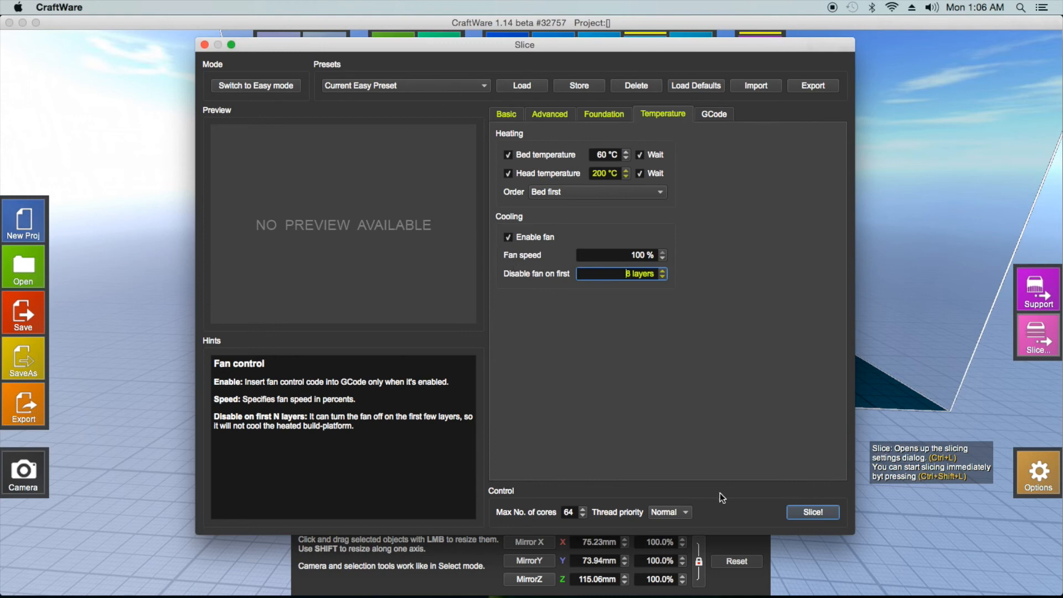
pyautogui.click(812, 512)
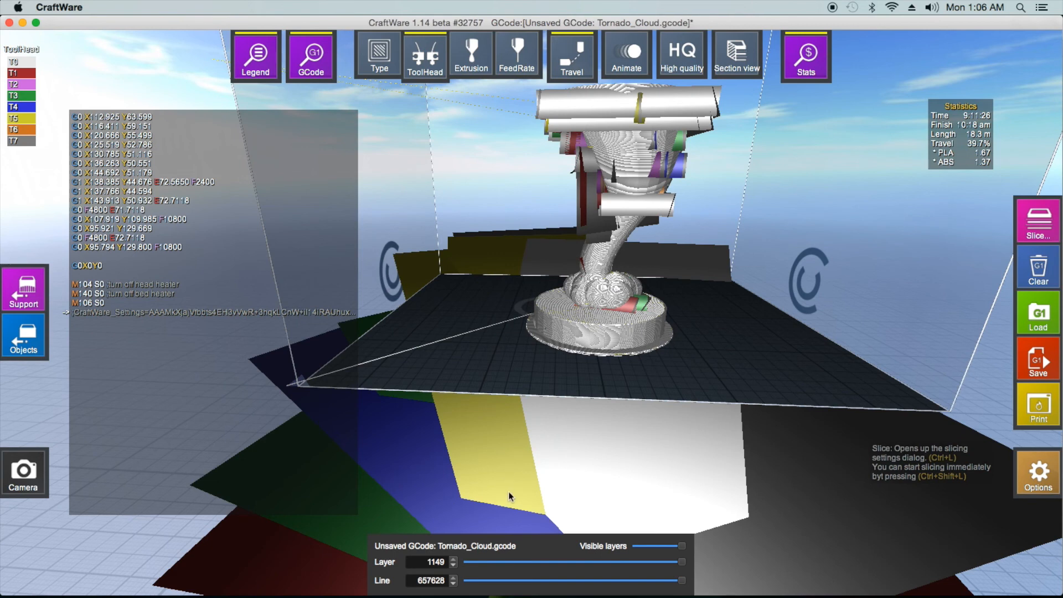
pyautogui.moveTo(508, 491); pyautogui.dragTo(653, 479)
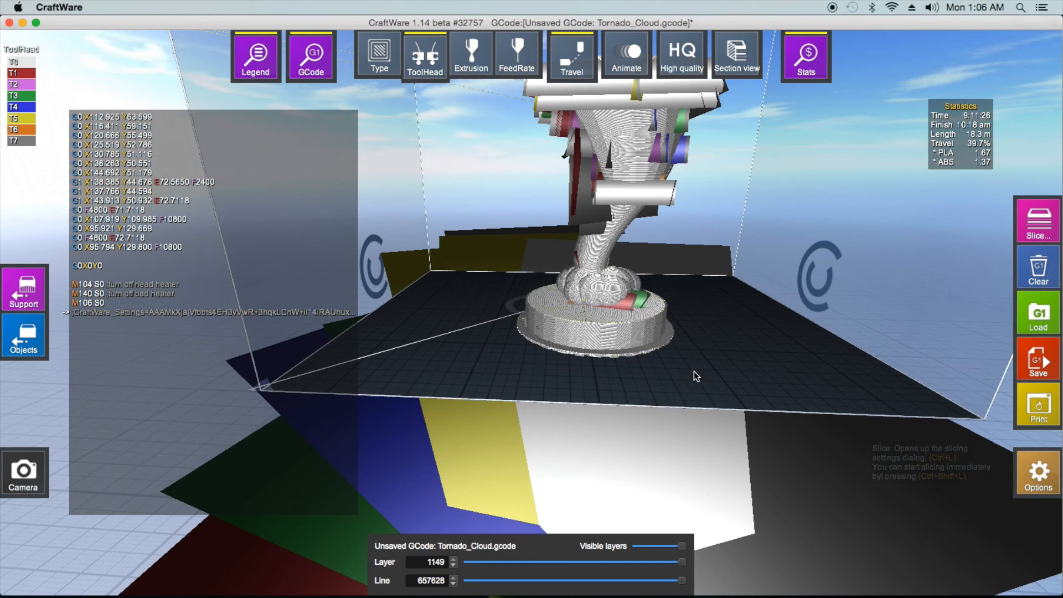
pyautogui.moveTo(647, 324); pyautogui.dragTo(650, 242)
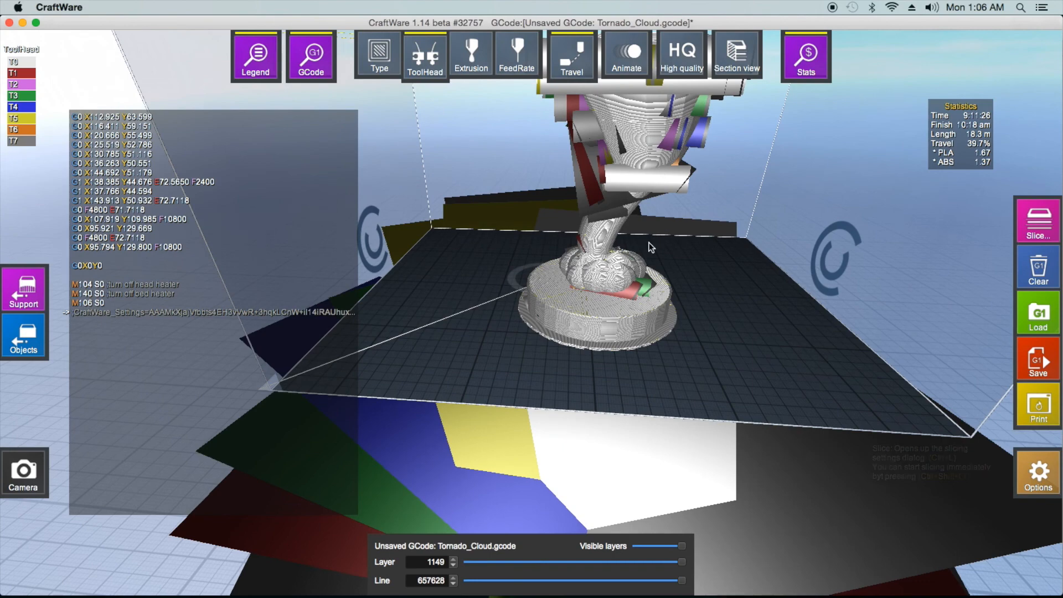
pyautogui.scroll(3, 600, 167)
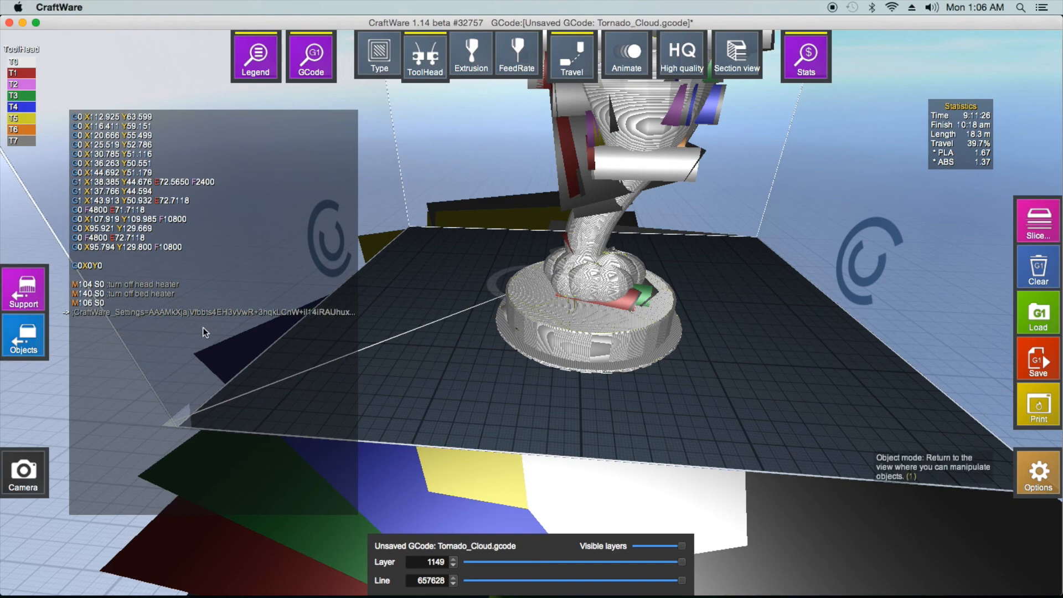
# Step: Switch to editing supports and place several support bars between the model's round base and the overhanging body above
pyautogui.click(24, 288)
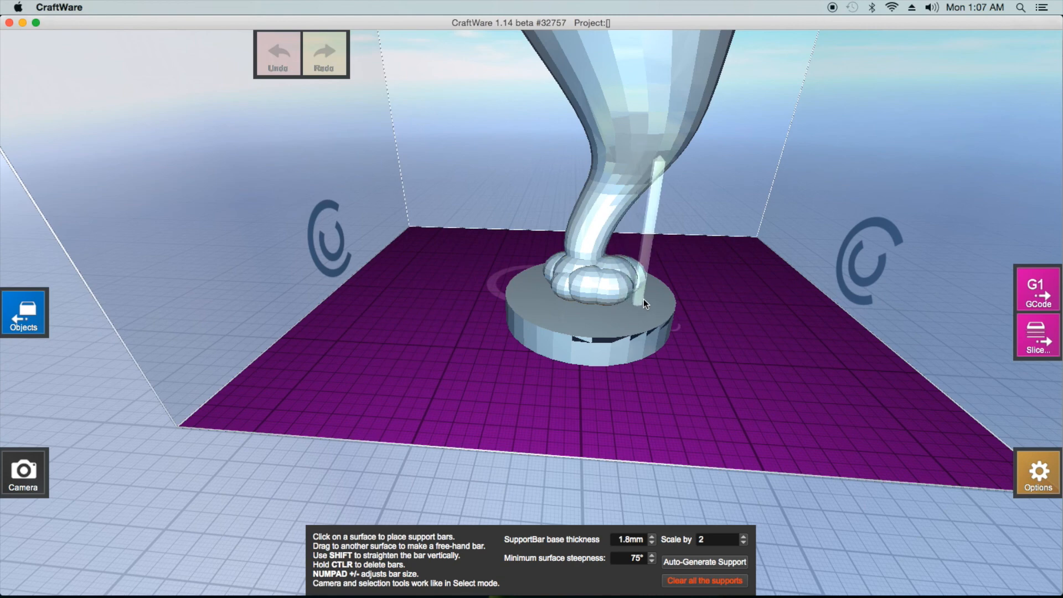
pyautogui.click(643, 300)
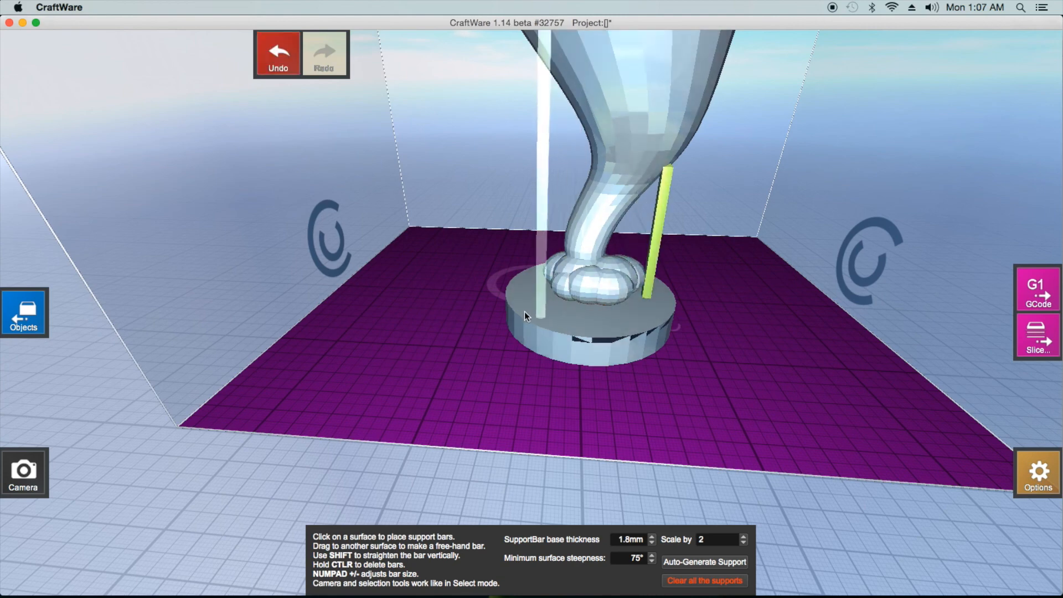
pyautogui.click(539, 307)
pyautogui.click(598, 315)
pyautogui.click(563, 314)
pyautogui.click(653, 303)
# Step: Add two more support bars on another side of the round base, reaching up to the overhanging body
pyautogui.moveTo(658, 333); pyautogui.dragTo(351, 354, button='right')
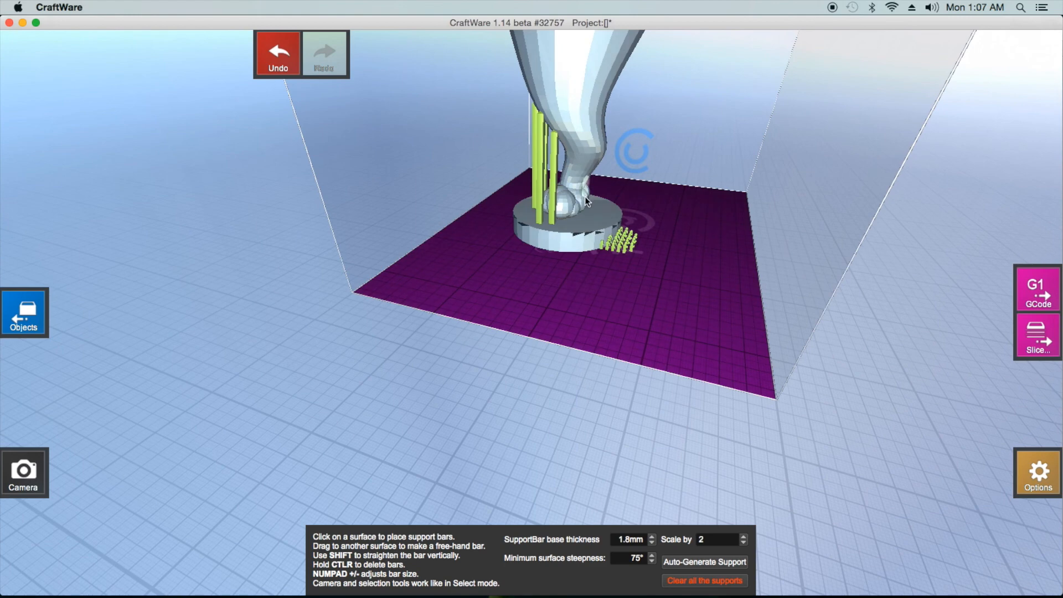
pyautogui.click(580, 235)
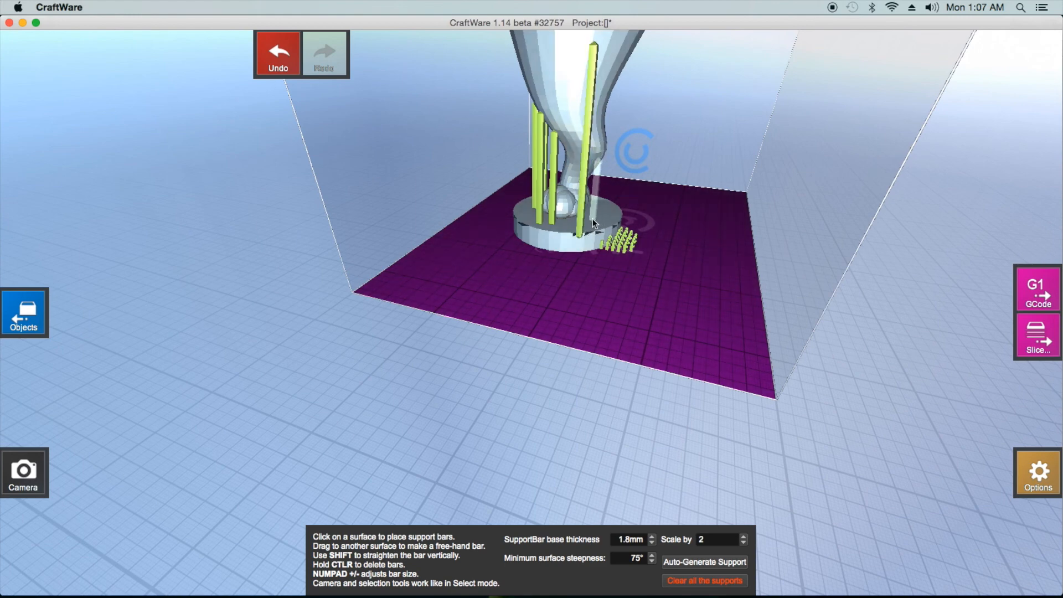
pyautogui.click(596, 228)
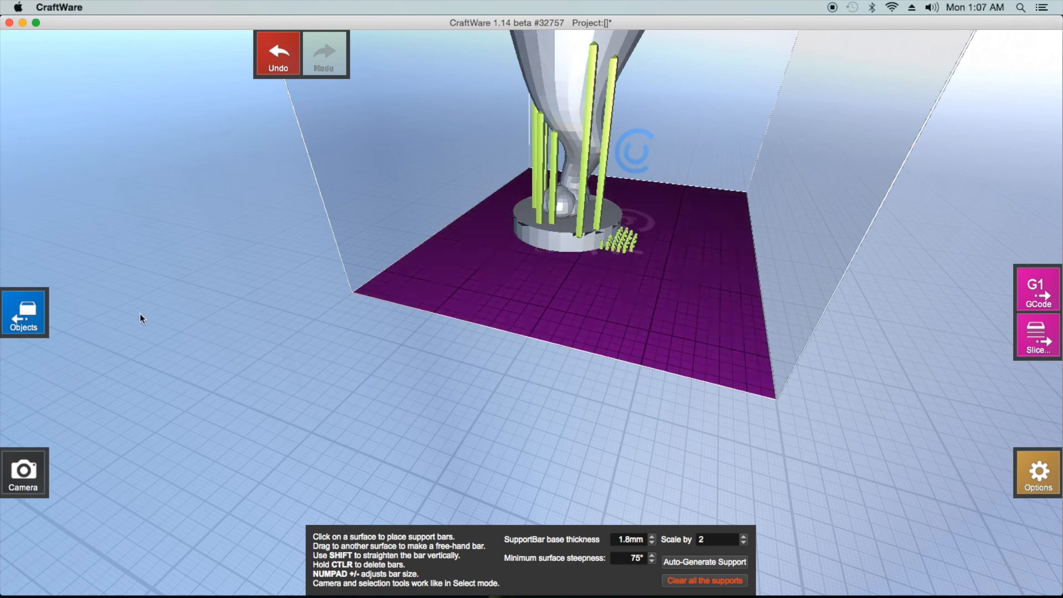
# Step: Recheck the slicing settings, slice the model again with the added supports, and bring up the GCode save dialog, then dismiss it
pyautogui.moveTo(514, 294); pyautogui.dragTo(883, 307, button='right')
pyautogui.click(1023, 332)
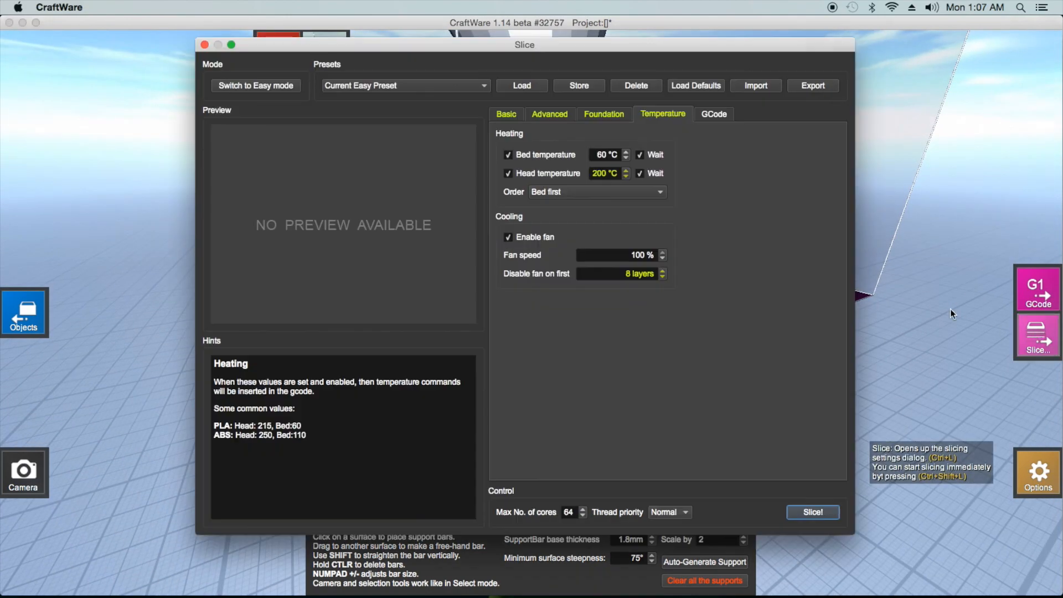
pyautogui.click(512, 114)
pyautogui.click(557, 112)
pyautogui.click(609, 112)
pyautogui.click(657, 113)
pyautogui.click(825, 515)
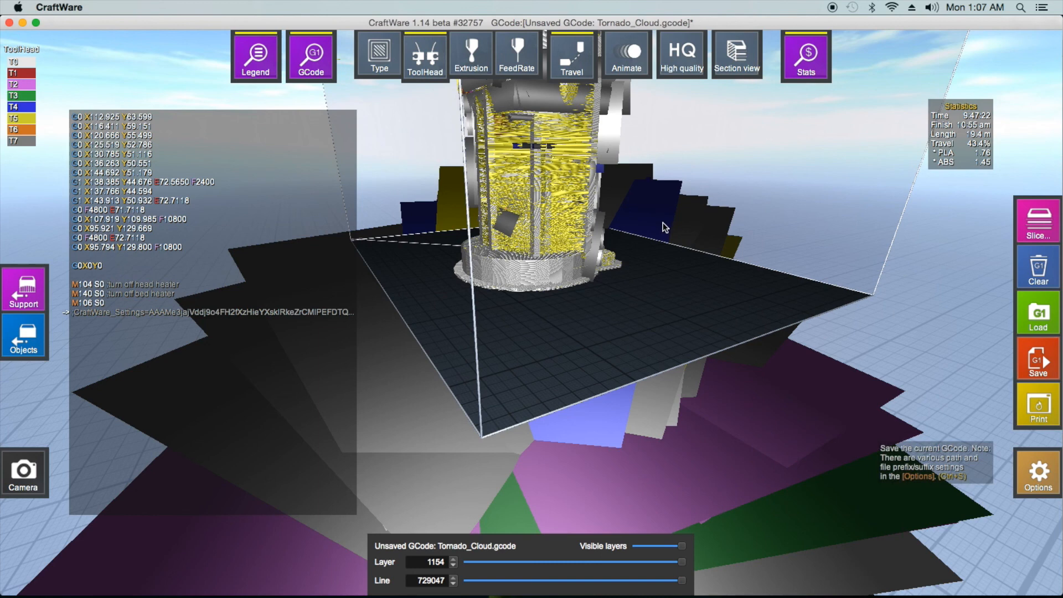
pyautogui.hotkey('ctrl', 's')
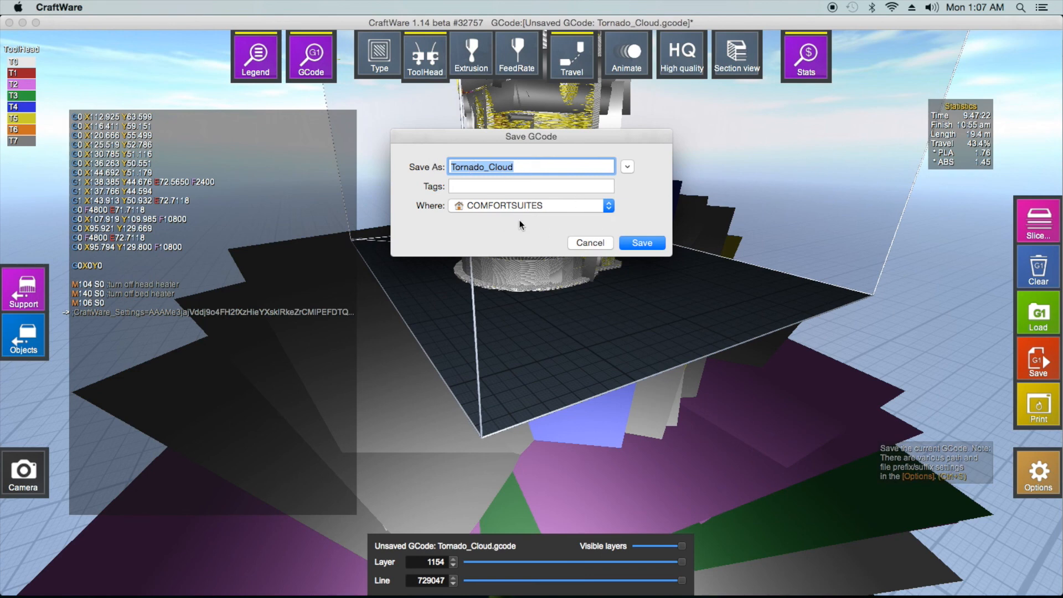
pyautogui.click(590, 243)
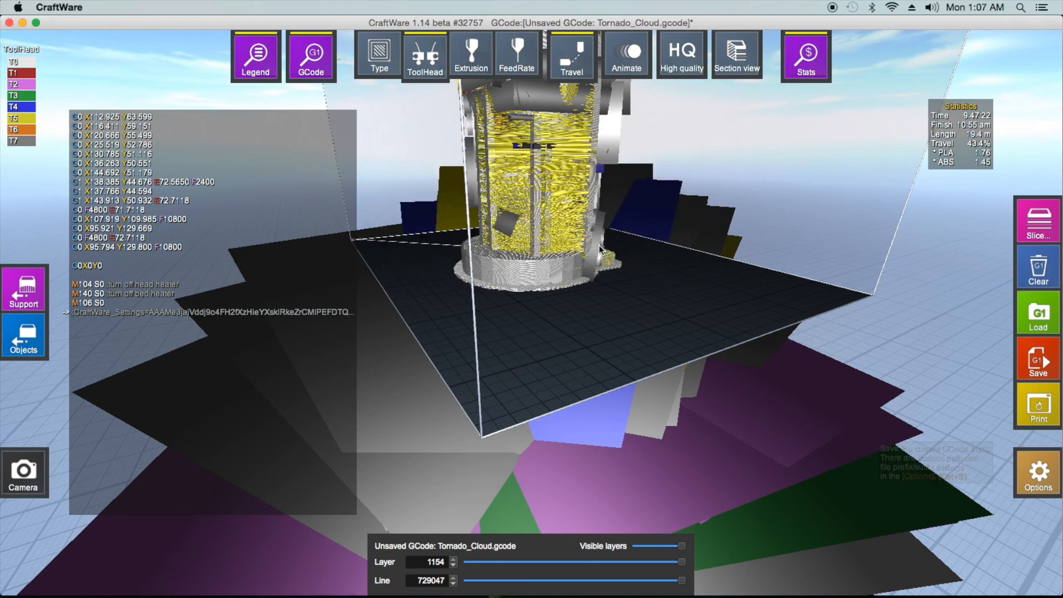